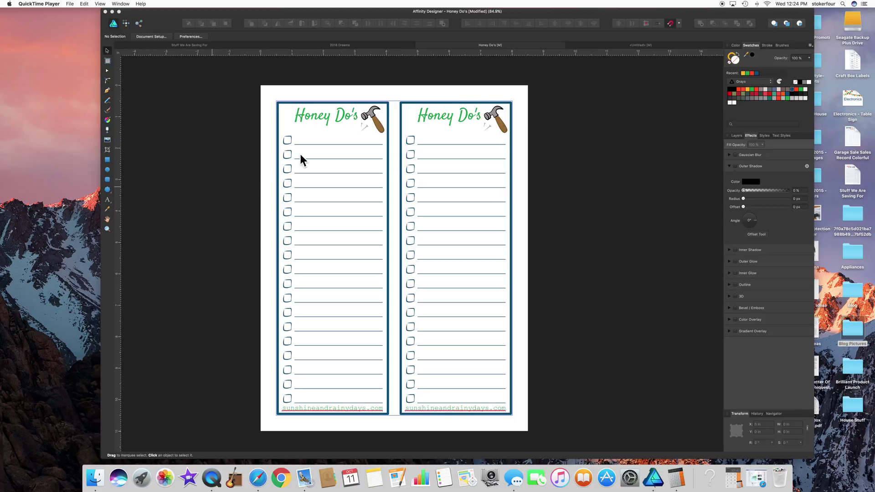
- Create a new portrait Letter print document, 8.5 by 11 in at 300 DPI, with 0.5 in margins
left_click(155, 22)
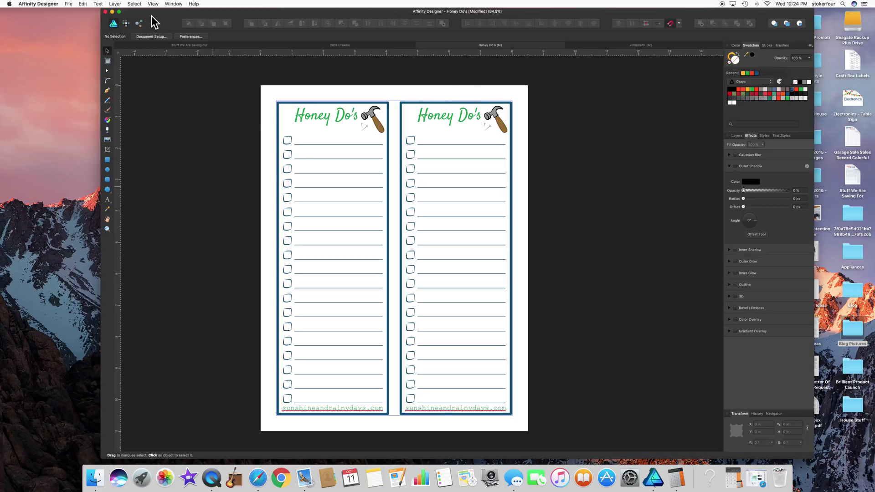
left_click(68, 4)
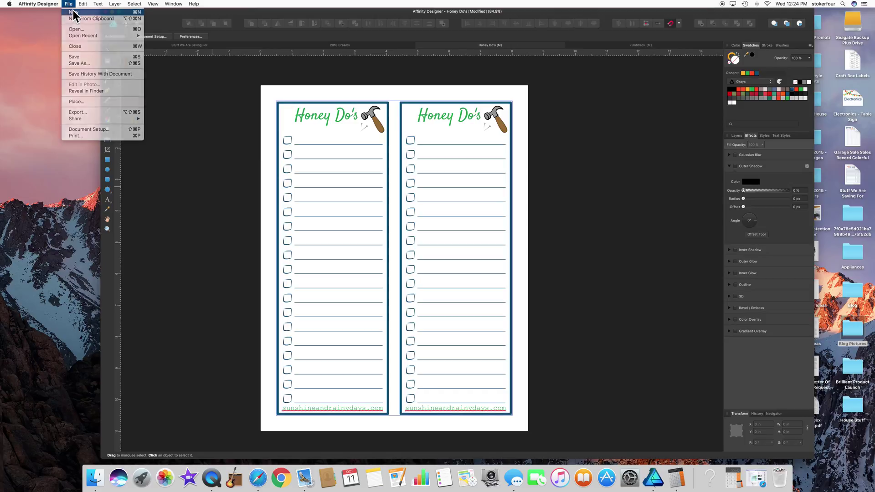
left_click(73, 12)
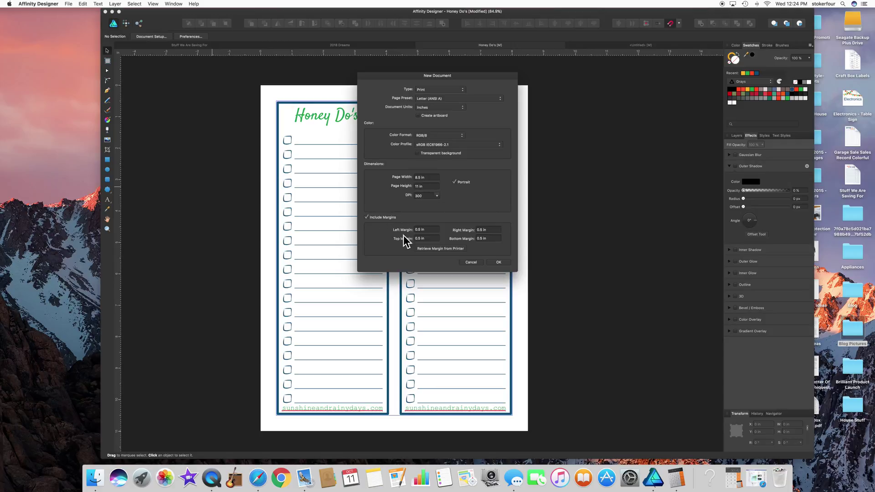
left_click(499, 263)
scroll(465, 227, "up", 2)
scroll(465, 226, "down", 1)
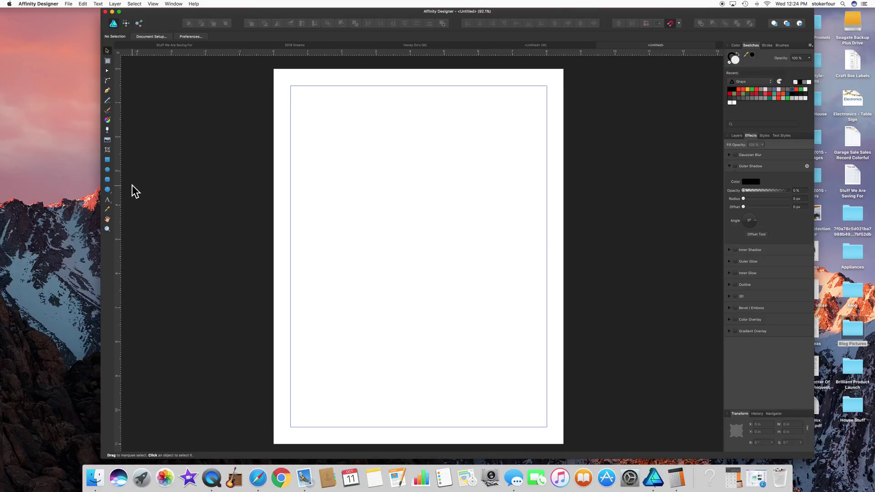
- Draw a rectangle about 3.63 by 10 in from the margin's upper-left corner and remove its fill
left_click(107, 160)
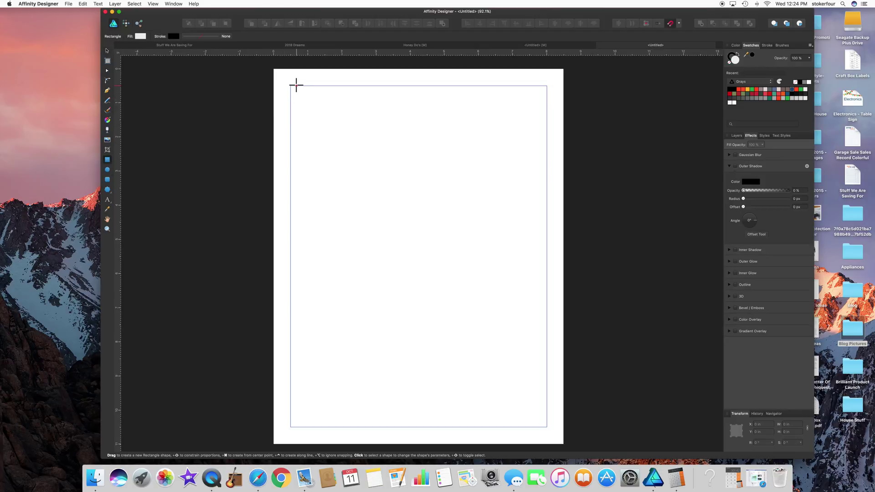
mouse_move(291, 86)
left_mouse_down()
mouse_move(335, 118)
mouse_move(392, 241)
mouse_move(415, 427)
left_mouse_up()
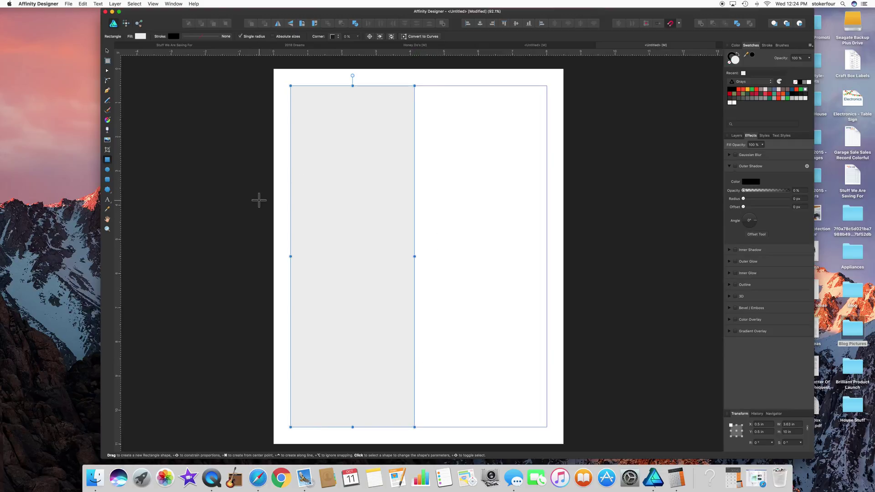
left_click(140, 37)
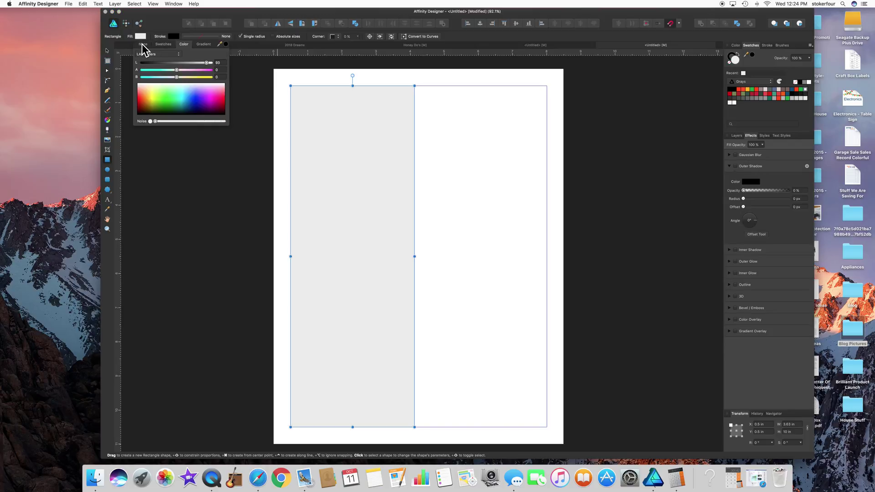
left_click(143, 46)
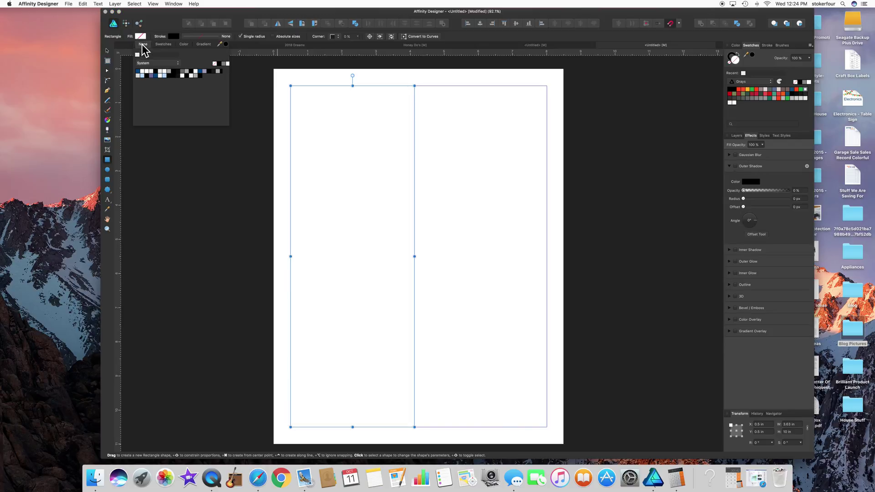
- Give the rectangle a 5 pt stroke
left_click(209, 37)
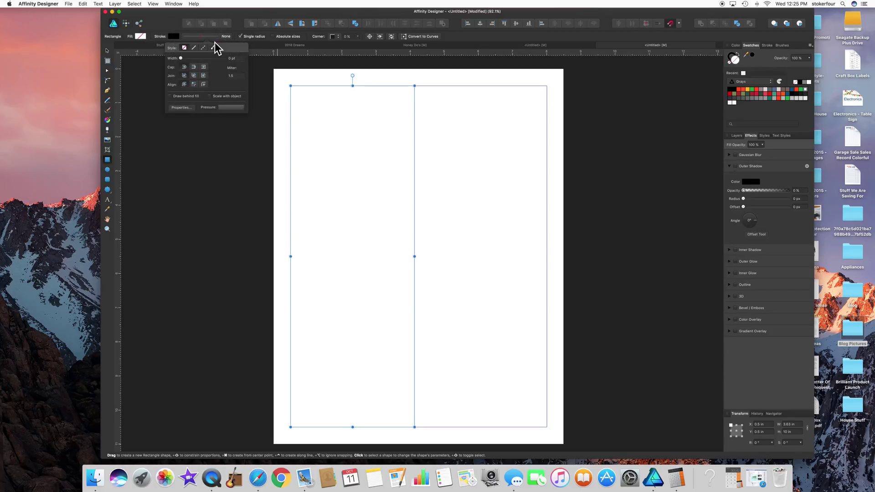
left_click(231, 58)
type("5")
key("Return")
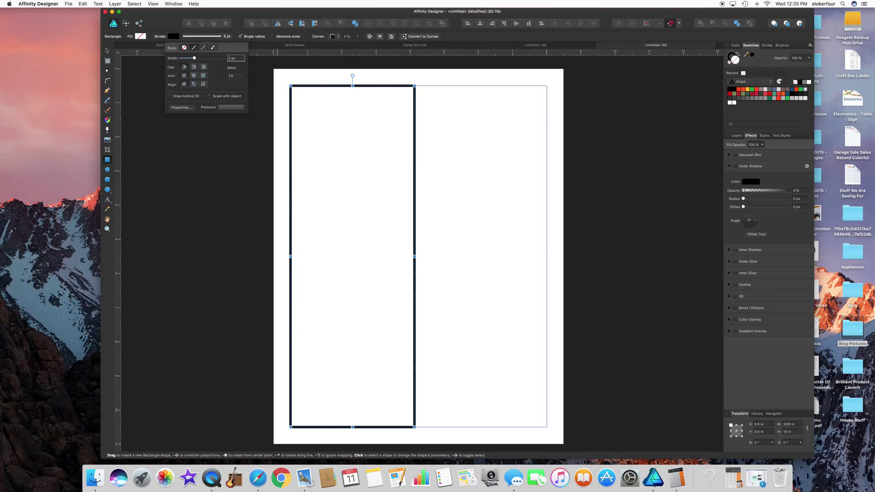
- Try bright green and a bright blue system swatch as the rectangle's stroke colour
left_click(175, 37)
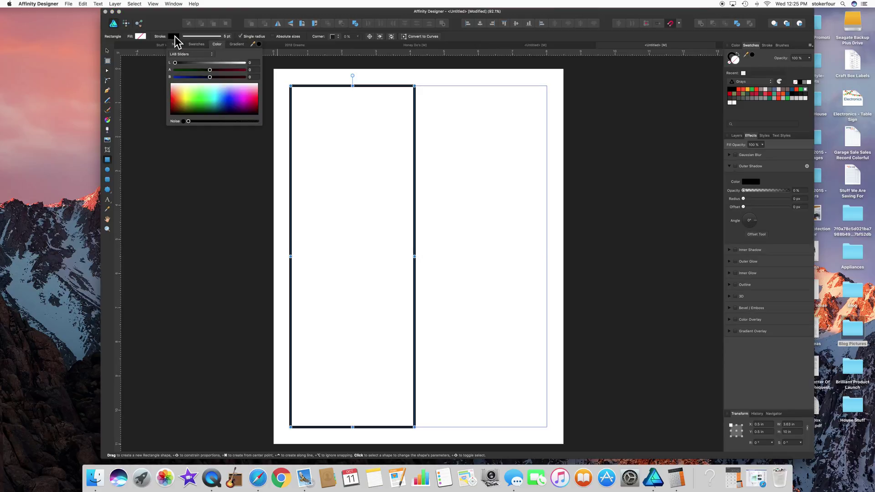
left_click(201, 94)
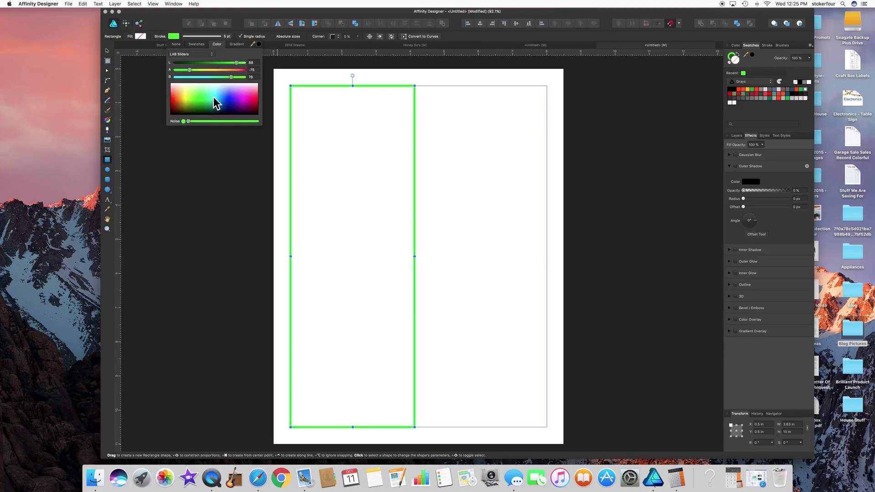
left_click(196, 44)
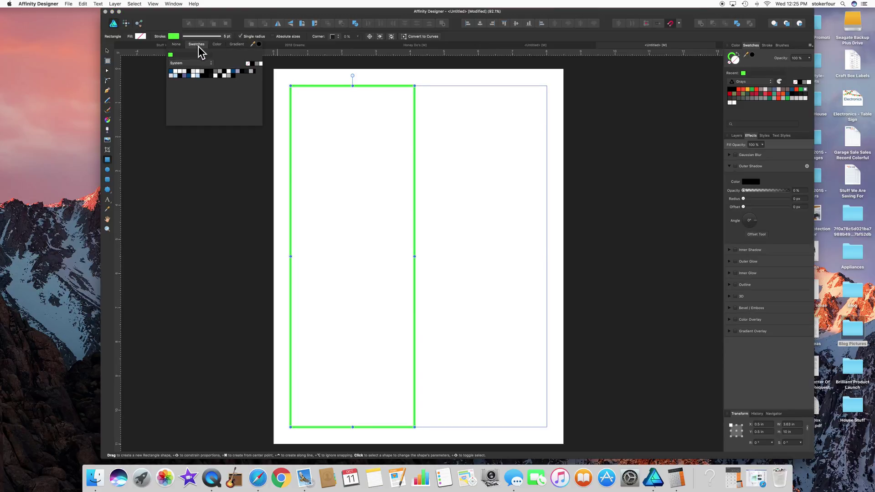
left_click(170, 72)
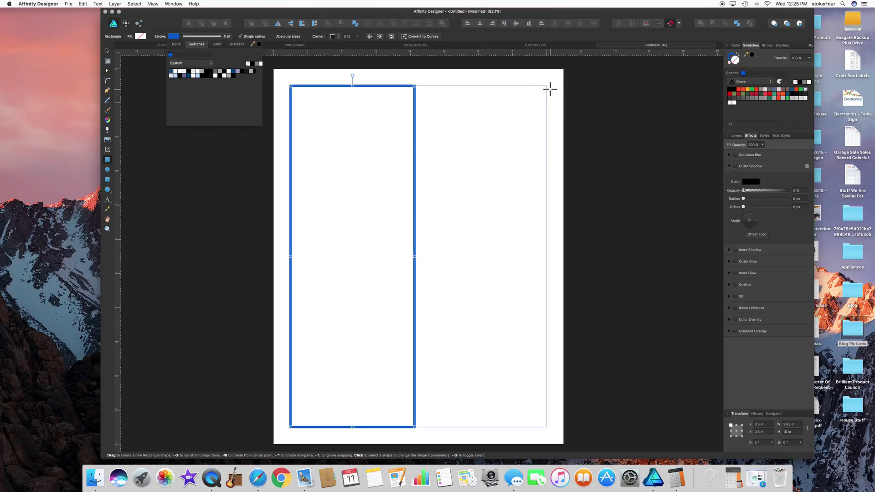
- Set the rectangle's stroke to the dark blue swatch from the Grays palette
left_click(732, 59)
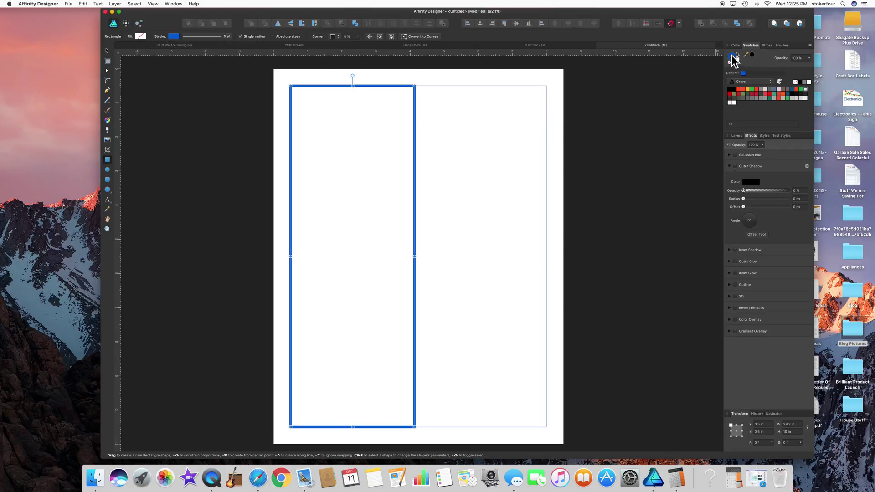
left_click(792, 89)
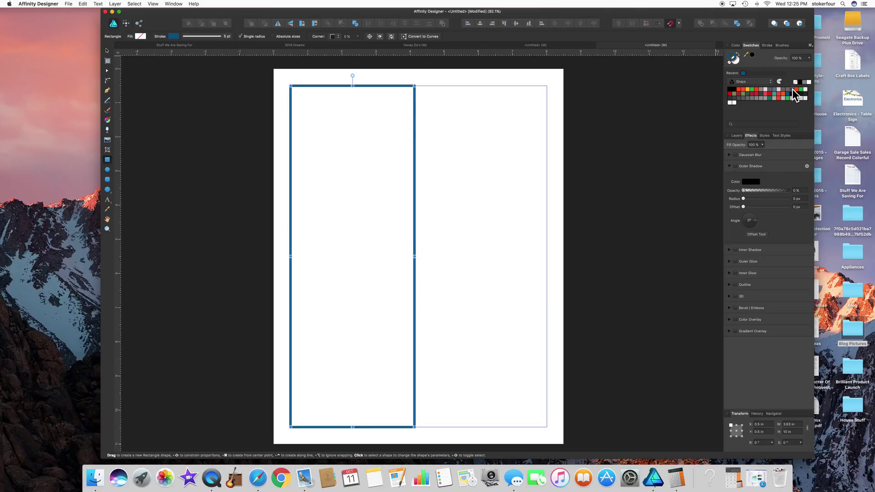
- Duplicate the rectangle against the right margin of the page
left_click(108, 54)
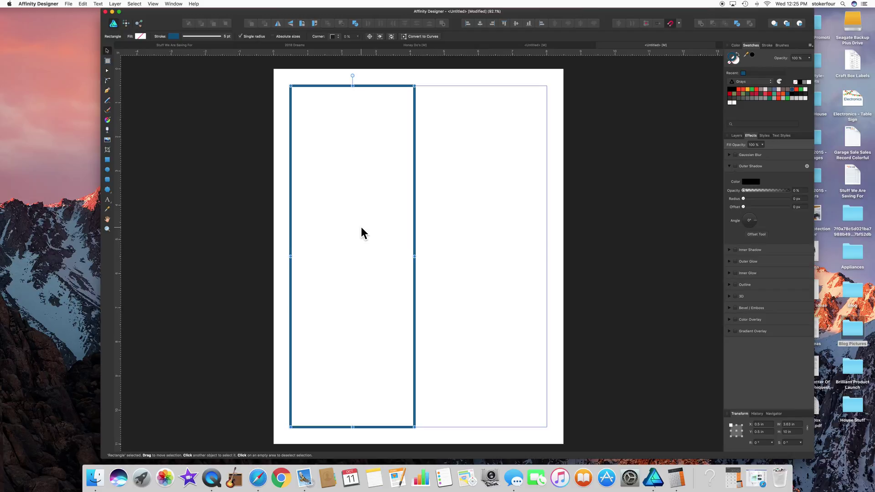
left_click_drag(352, 221, 485, 224)
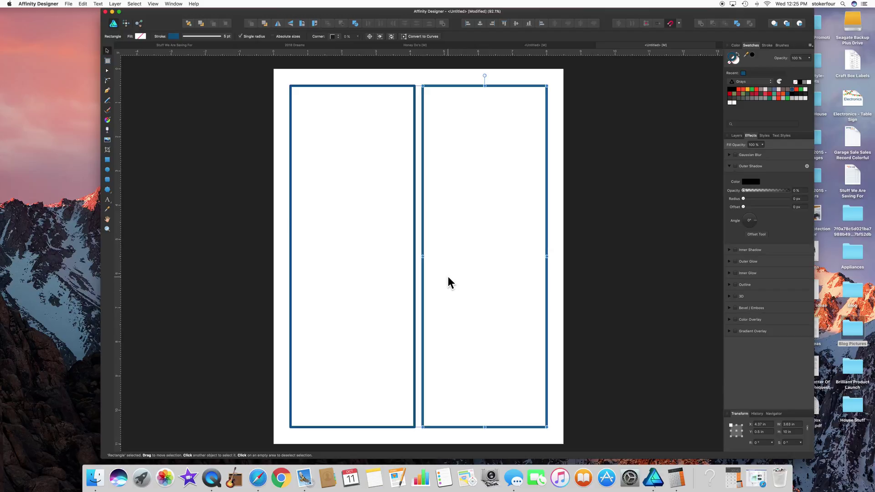
- Narrow the left rectangle slightly by pulling its right edge inward
left_click(395, 256)
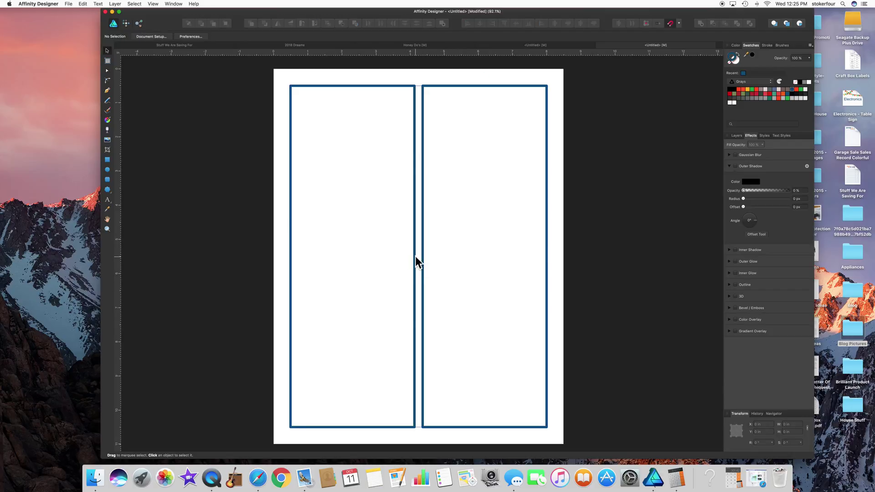
left_click(415, 257)
left_click_drag(415, 256, 412, 256)
- Delete the rectangle copy on the right half of the page
left_click(424, 251)
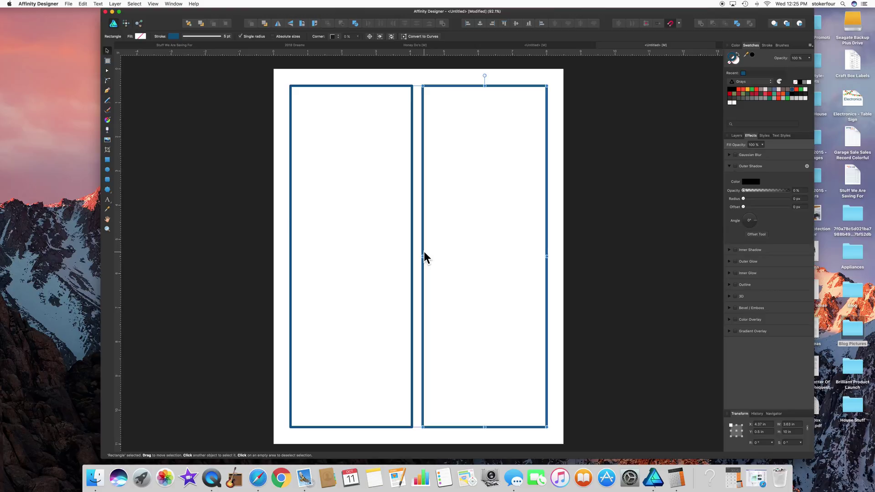
key("Delete")
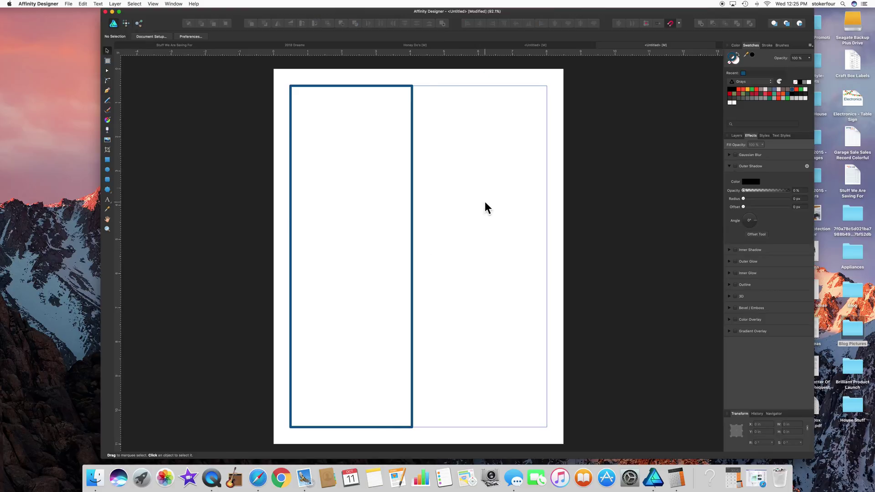
- Add the artistic text "Honey Do's" inside the upper part of the rectangle
left_click(111, 203)
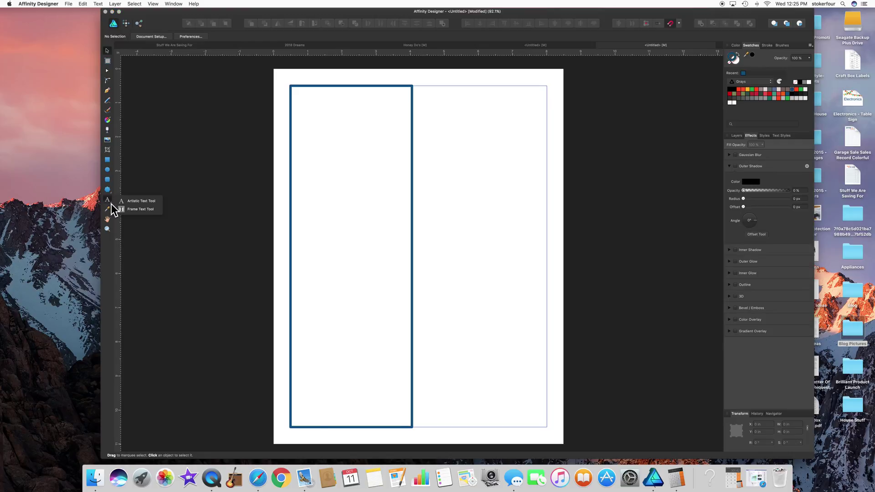
left_click(135, 201)
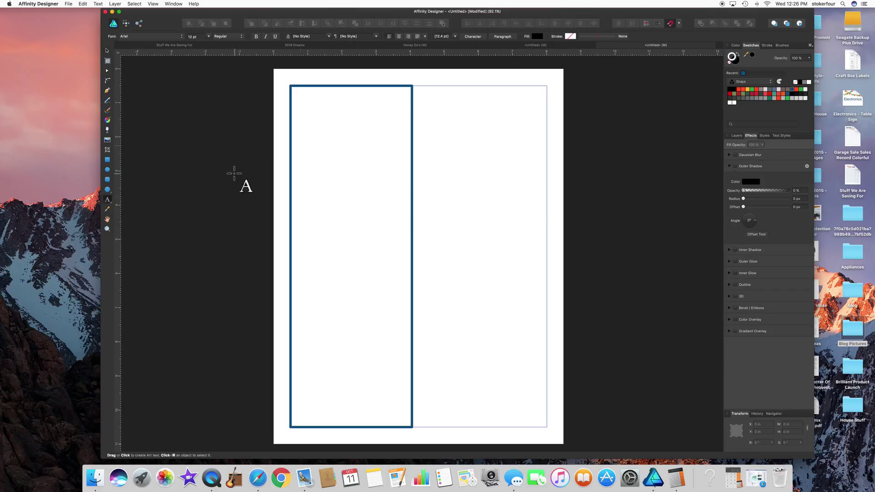
left_click(307, 98)
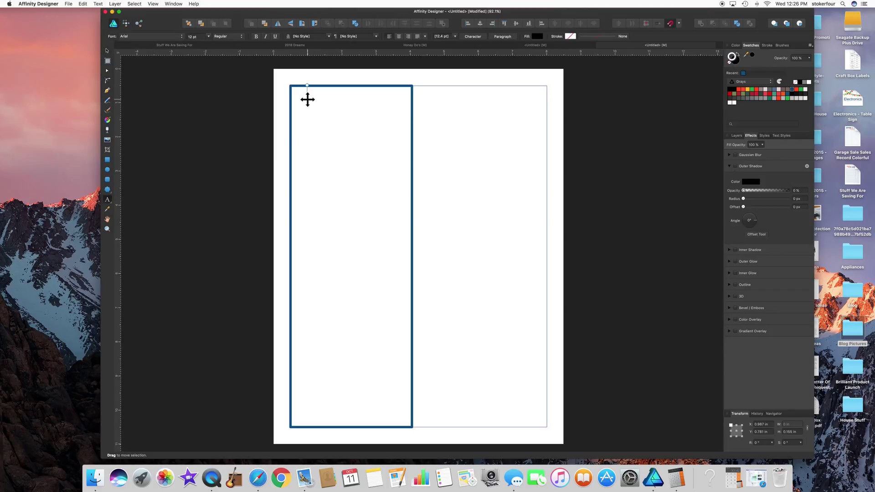
type("Honey Do's")
key("Escape")
- Set the "Honey Do's" heading in the Satisfy font at 36 pt
triple_click(320, 97)
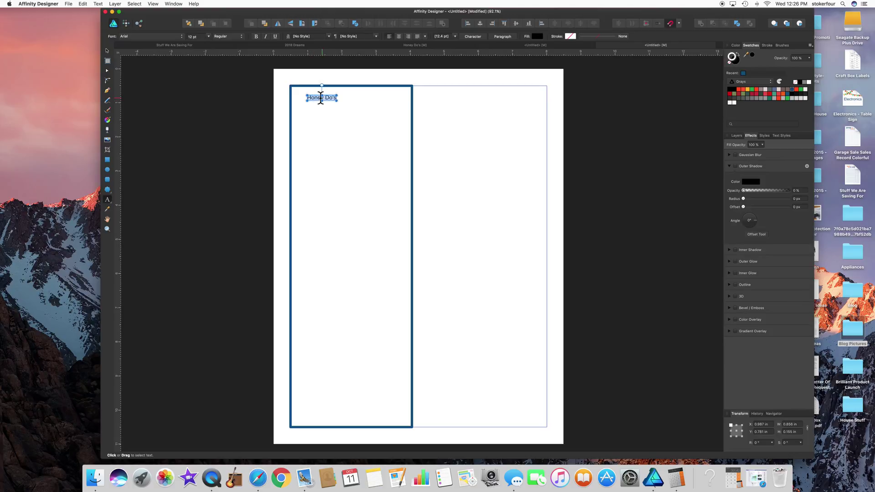
left_click(182, 37)
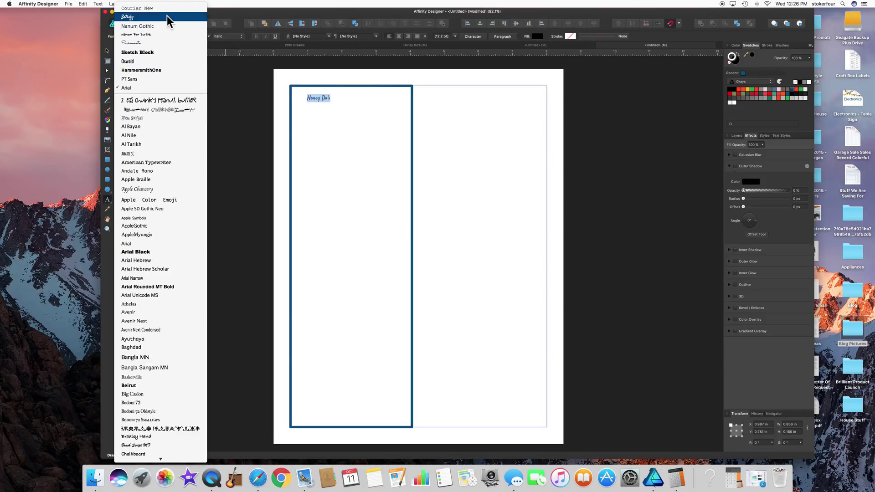
left_click(167, 17)
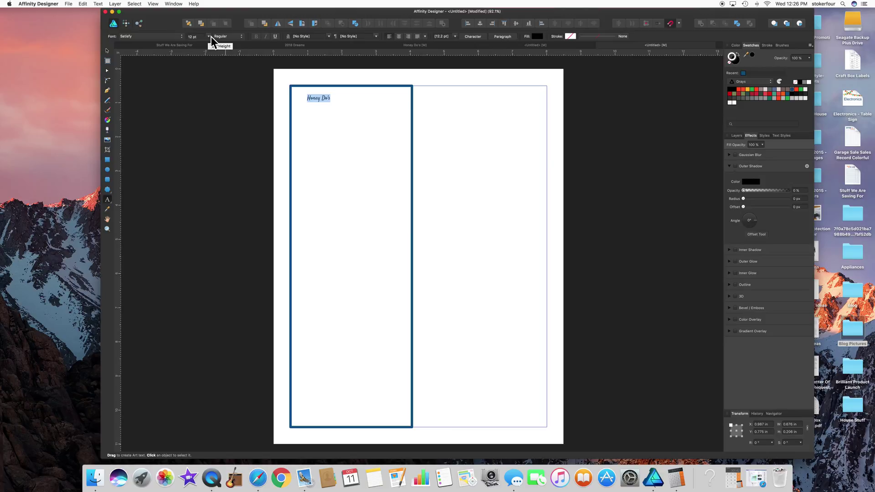
left_click(209, 36)
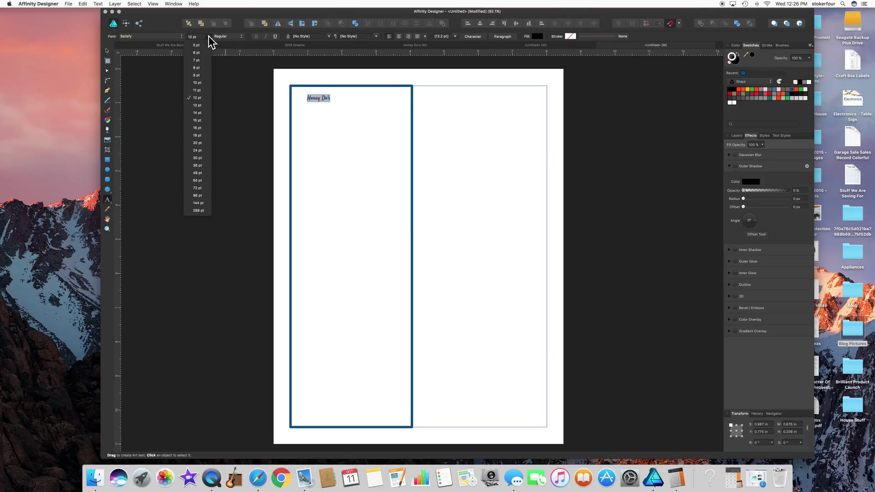
double_click(192, 37)
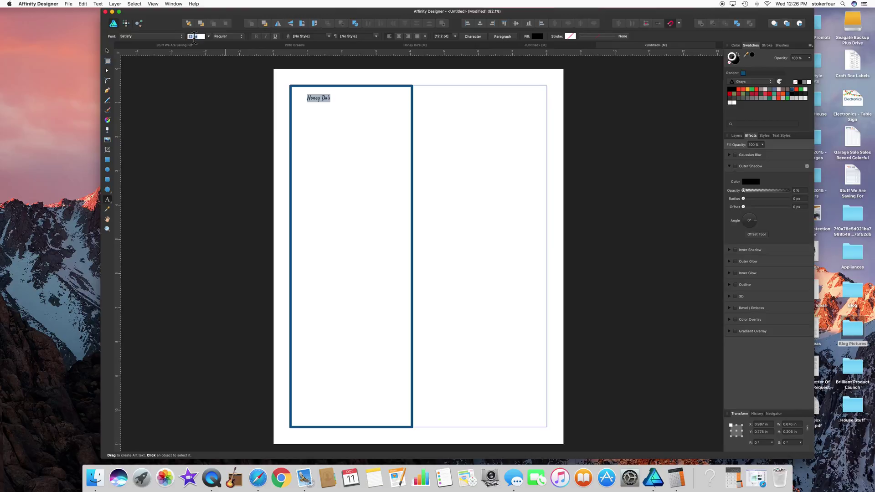
type("36")
key("Return")
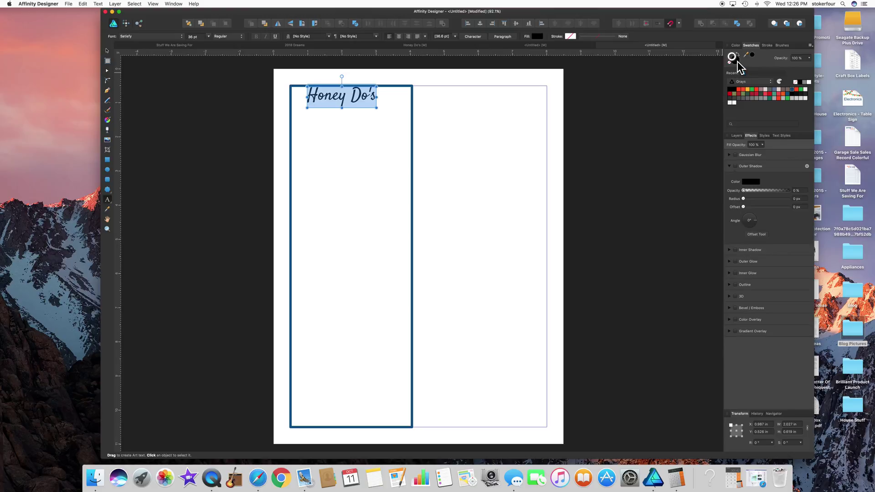
- Fill the "Honey Do's" heading with the green swatch and lower it slightly inside the rectangle's top border
left_click(801, 89)
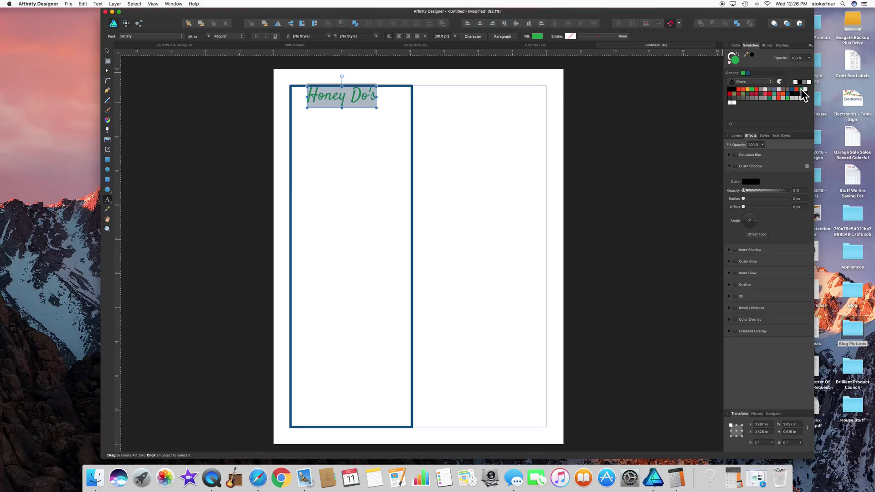
double_click(737, 59)
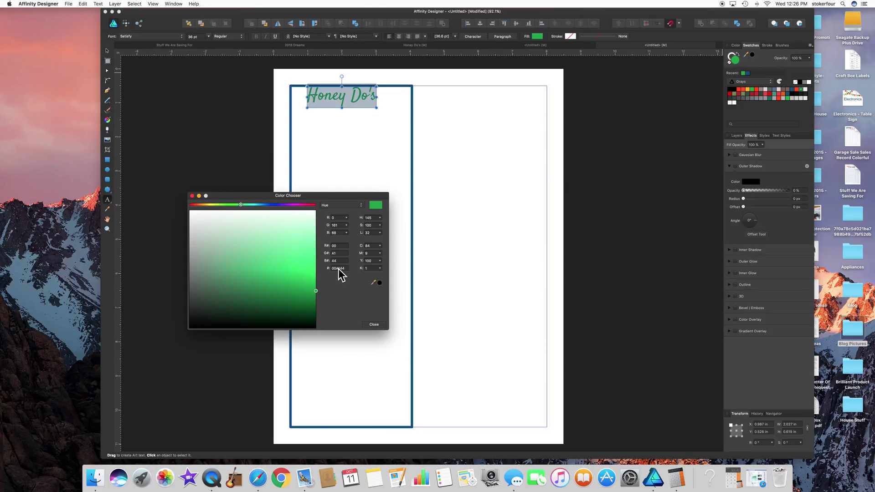
left_click(374, 325)
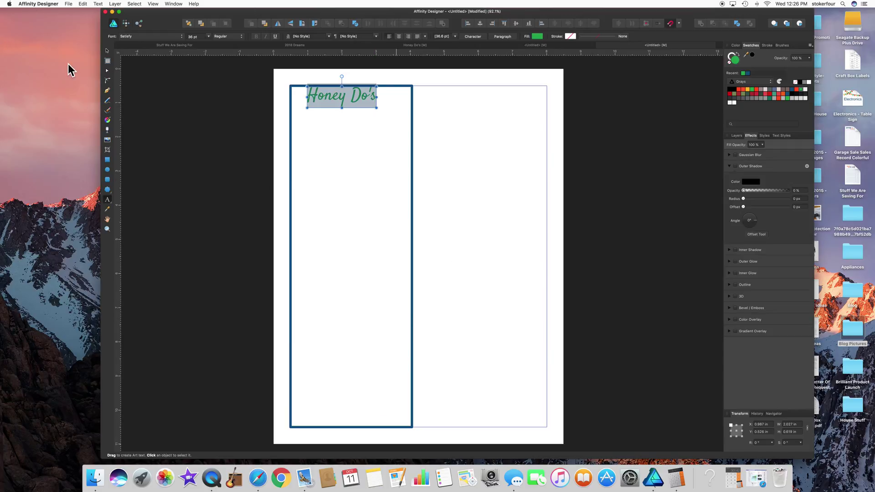
left_click(107, 51)
left_click_drag(348, 97, 349, 101)
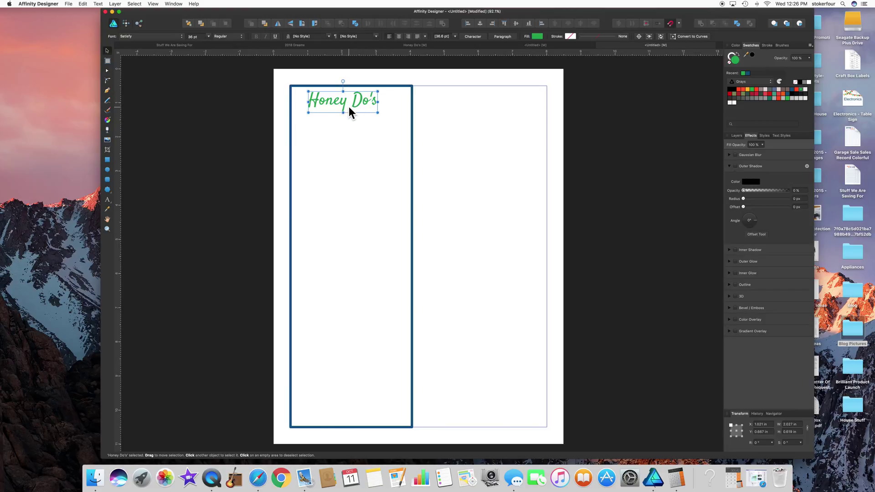
- Place the Hammer.png image from the Blog Pictures > My Graphics folder onto the page and close the file window
double_click(854, 331)
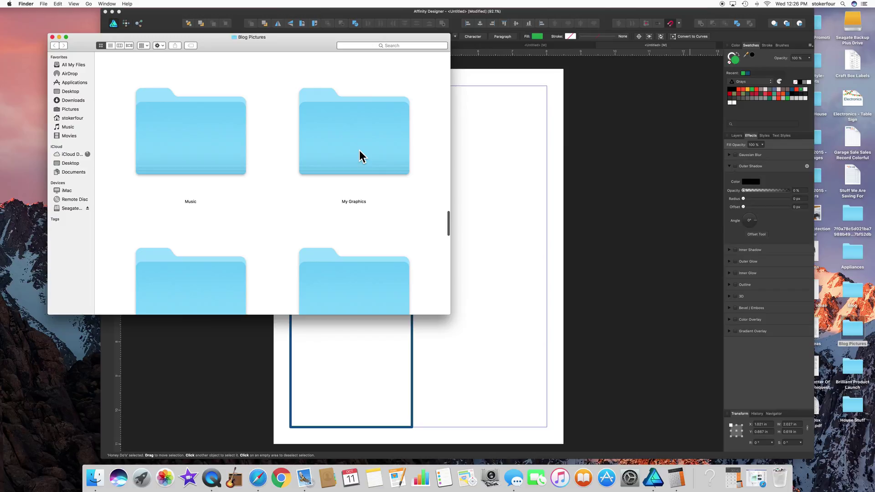
double_click(360, 146)
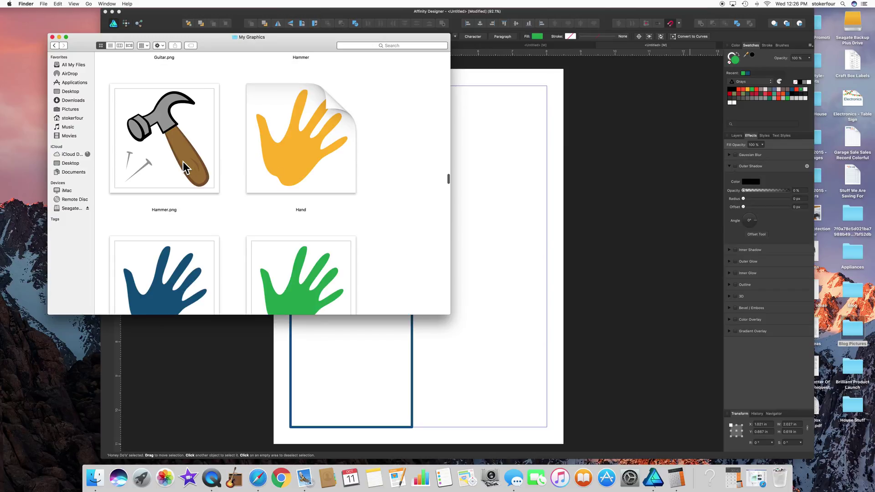
left_click_drag(176, 138, 513, 173)
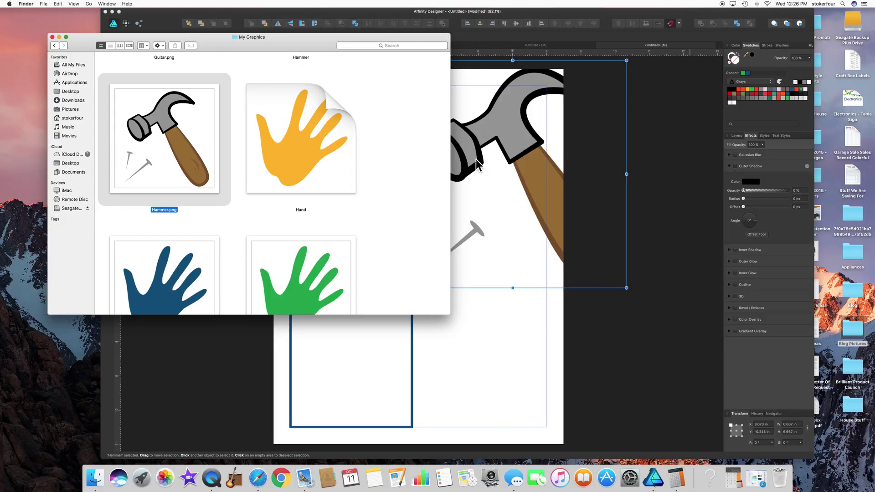
left_click(52, 37)
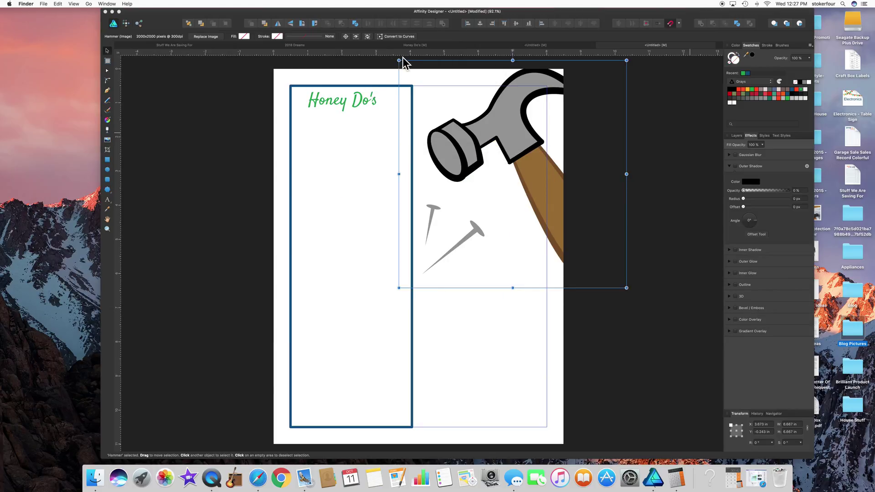
- Shrink the hammer image to fit beside the "Honey Do's" heading inside the rectangle and lower the heading slightly to line up with it
left_click(630, 287)
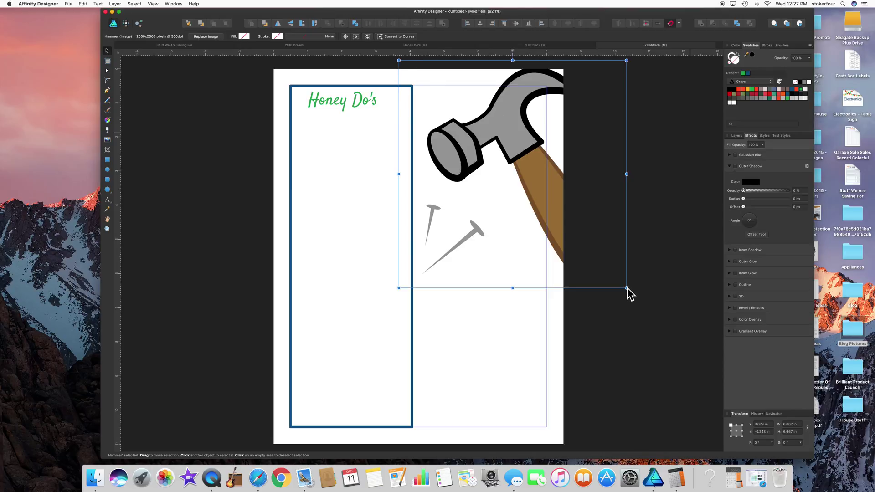
left_click_drag(627, 288, 361, 103)
right_click(400, 112)
key("Escape")
left_click(361, 103)
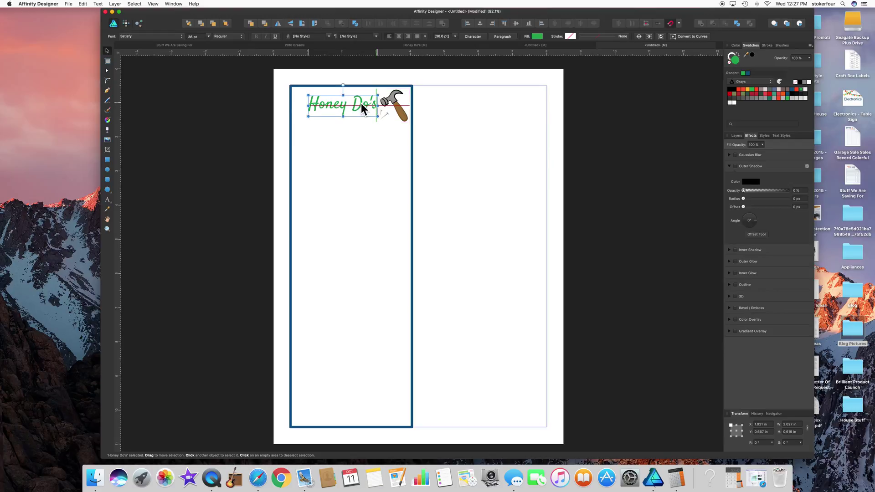
right_click(349, 147)
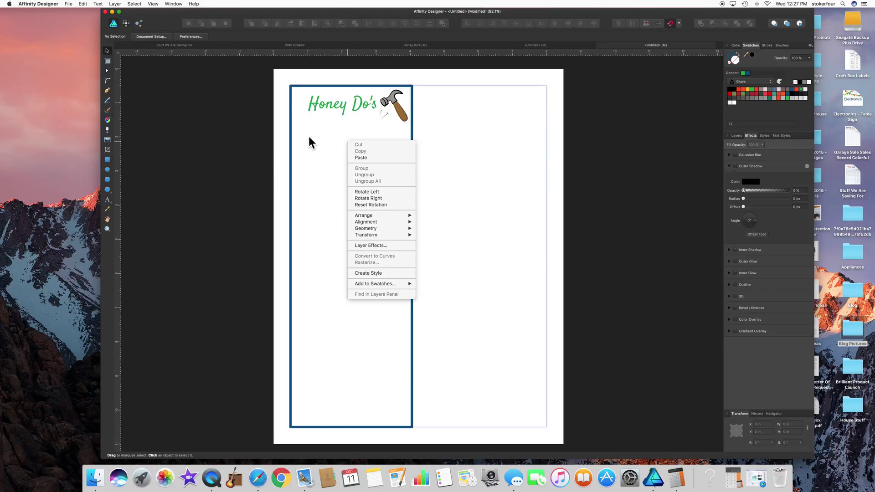
- Draw a small checkbox rectangle below the heading near the border's left edge and set its stroke width to 2 pt
left_click(107, 161)
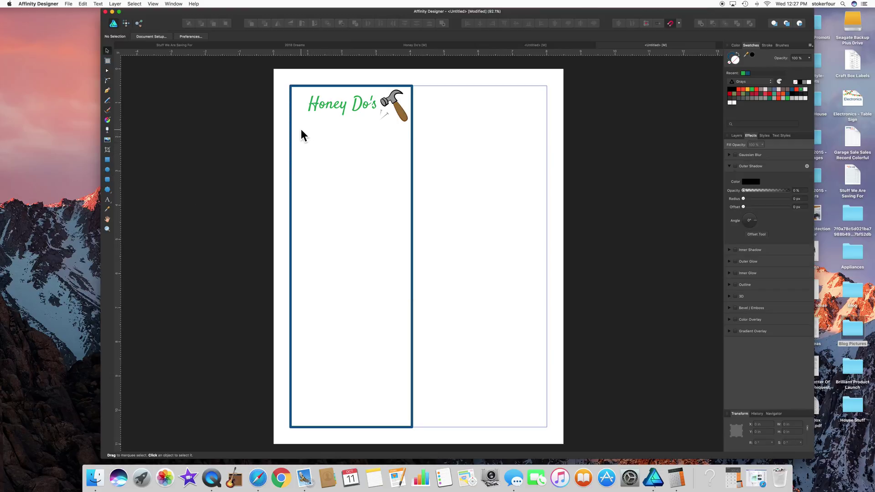
left_click(107, 160)
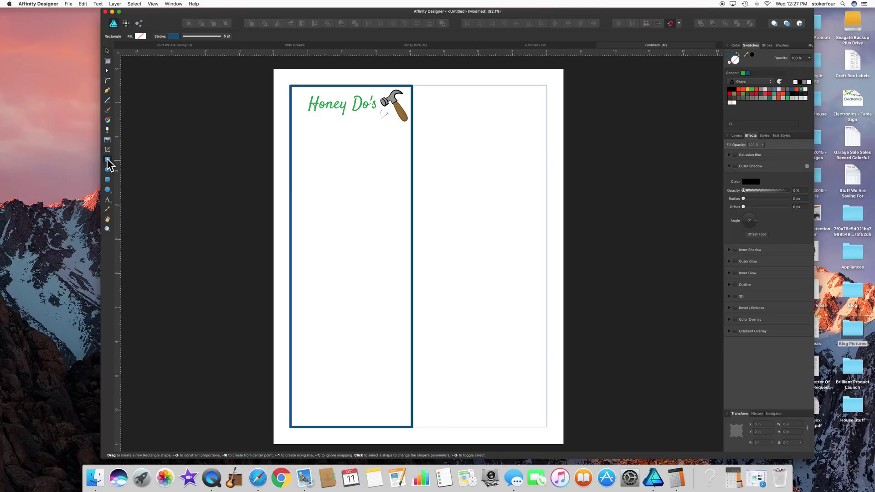
left_click_drag(299, 132, 305, 139)
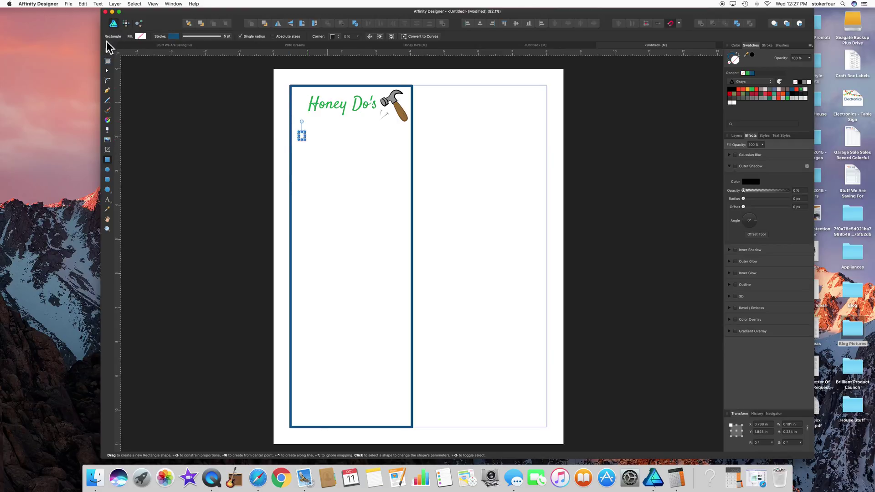
left_click(212, 37)
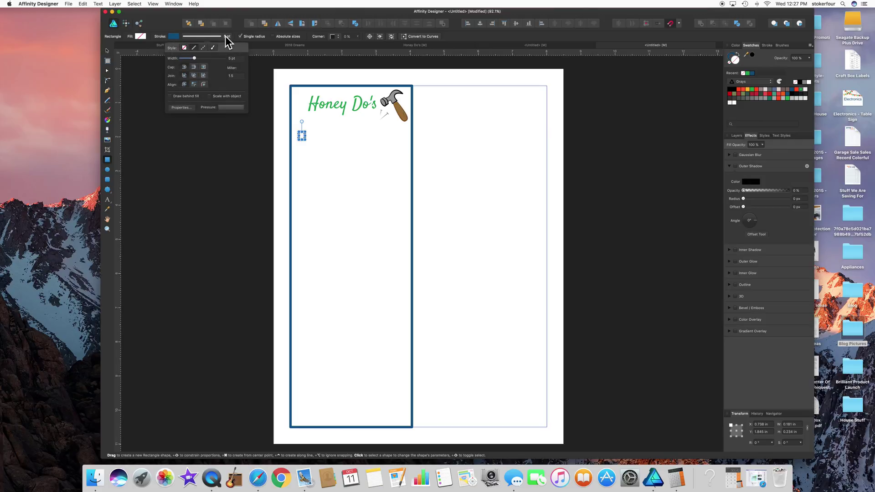
left_click(230, 58)
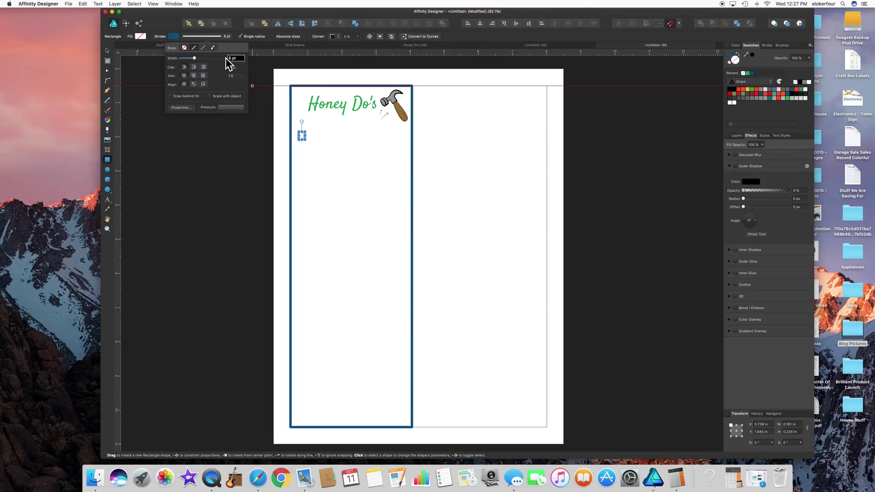
type("2")
key("Return")
scroll(670, 385, "up", 1)
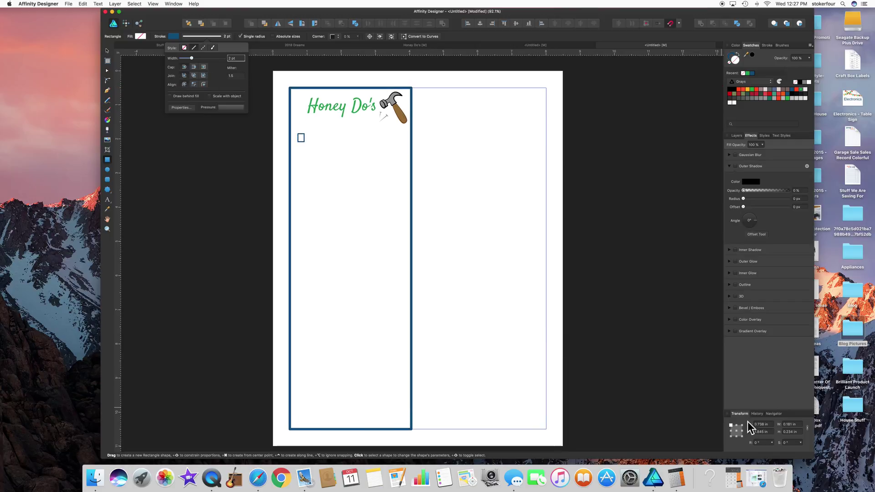
- Set the checkbox to 0.2 in wide and 0.2 in high, then deselect it
left_click(790, 425)
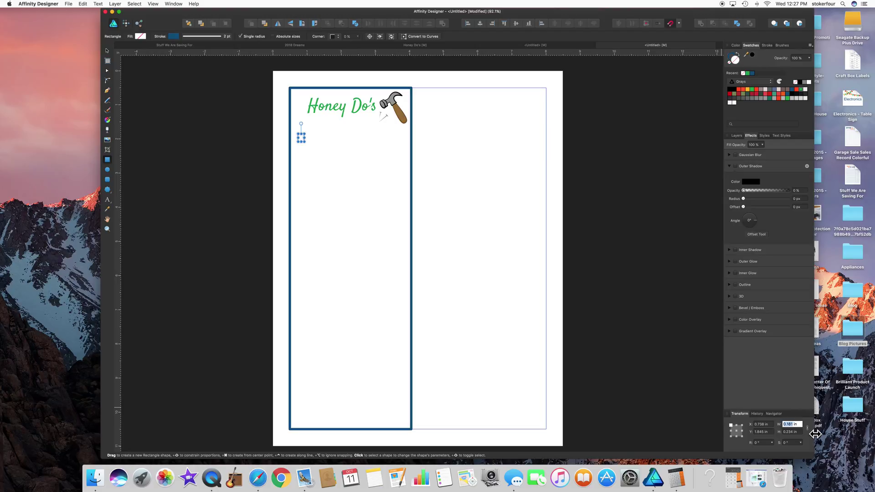
type("0.2")
key("Return")
key("Tab")
type("0.2")
key("Tab")
left_click(108, 50)
left_click(338, 171)
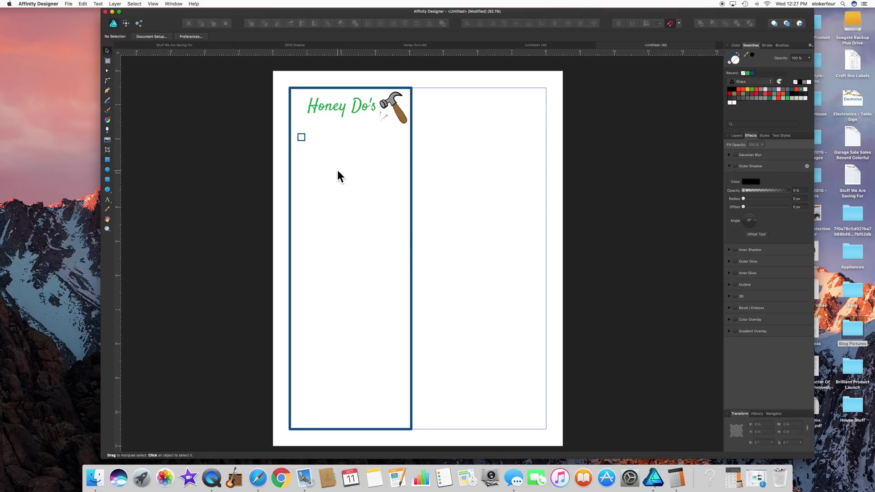
left_click(301, 139)
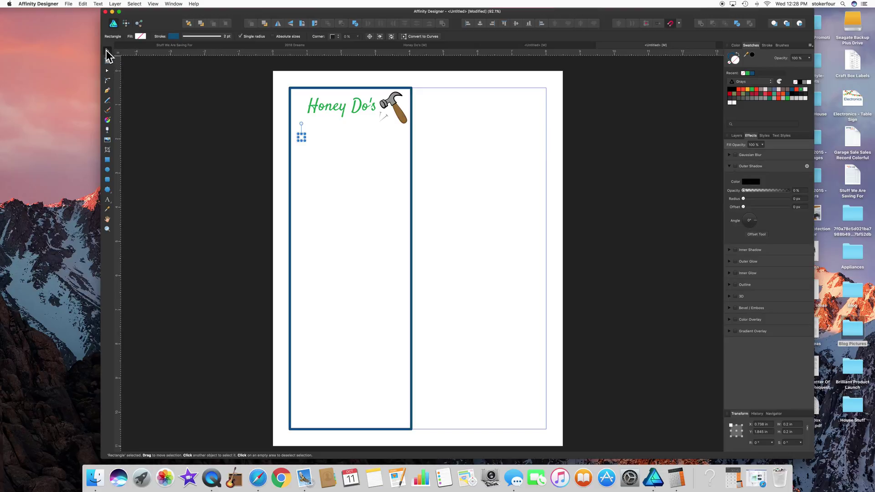
left_click(108, 90)
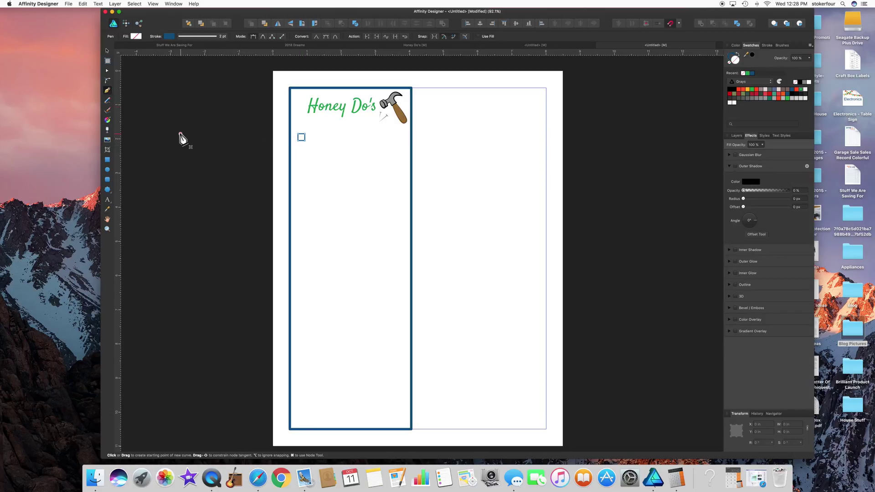
left_click(108, 50)
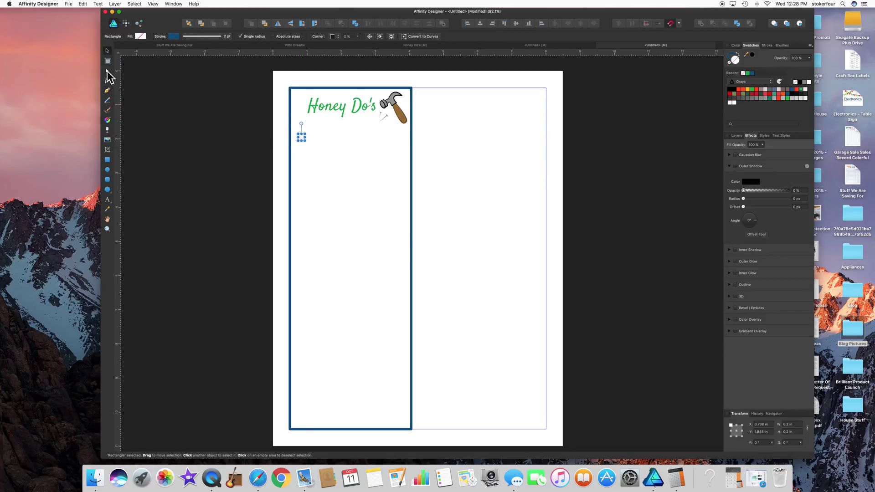
left_click(108, 91)
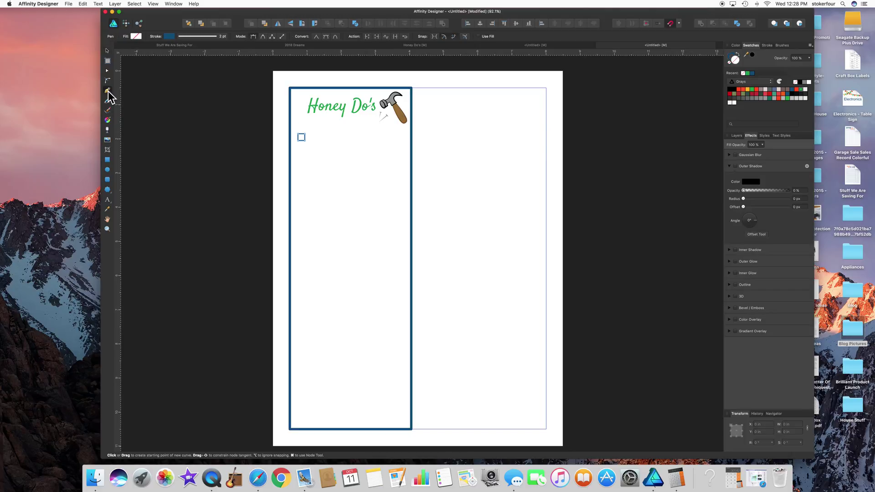
left_click(312, 141)
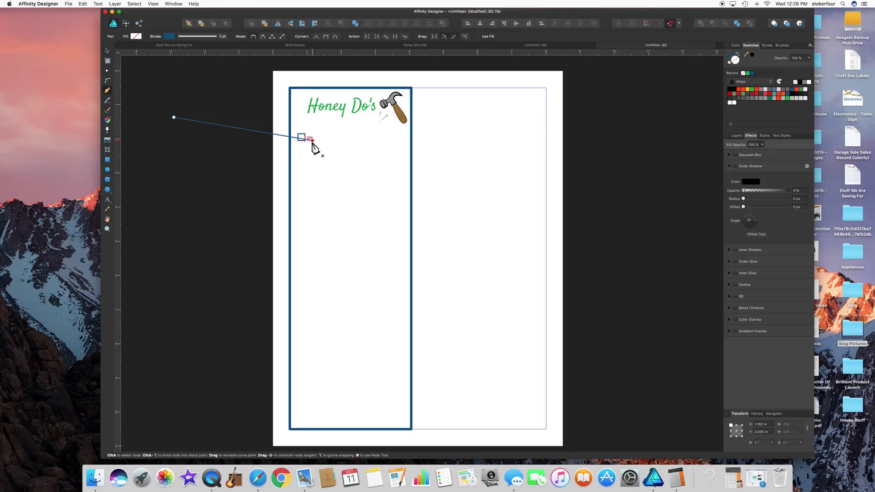
key("super+z")
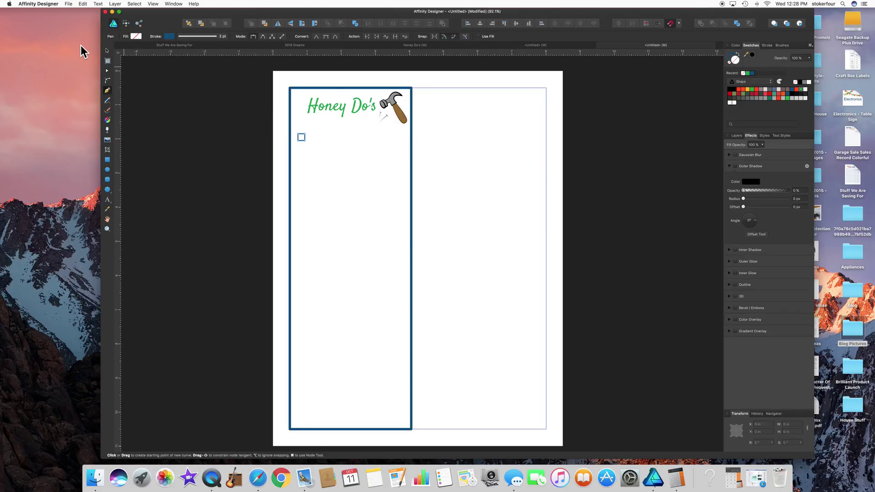
left_click(107, 51)
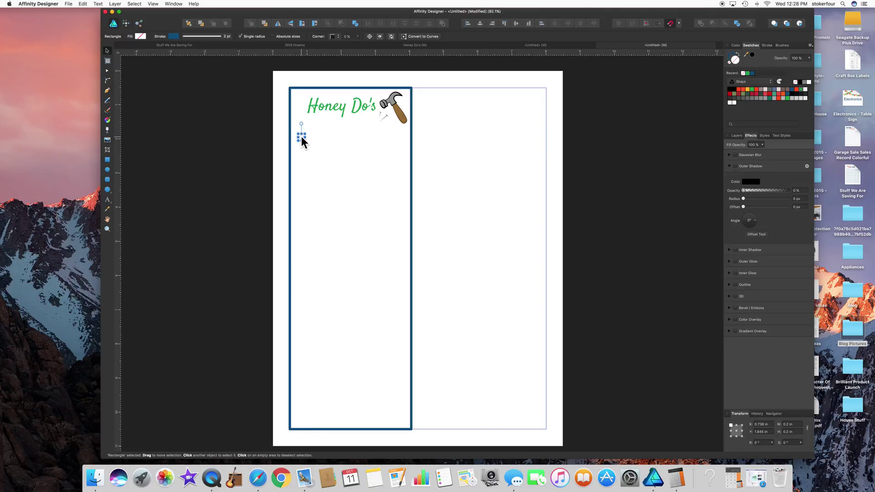
left_click(186, 121)
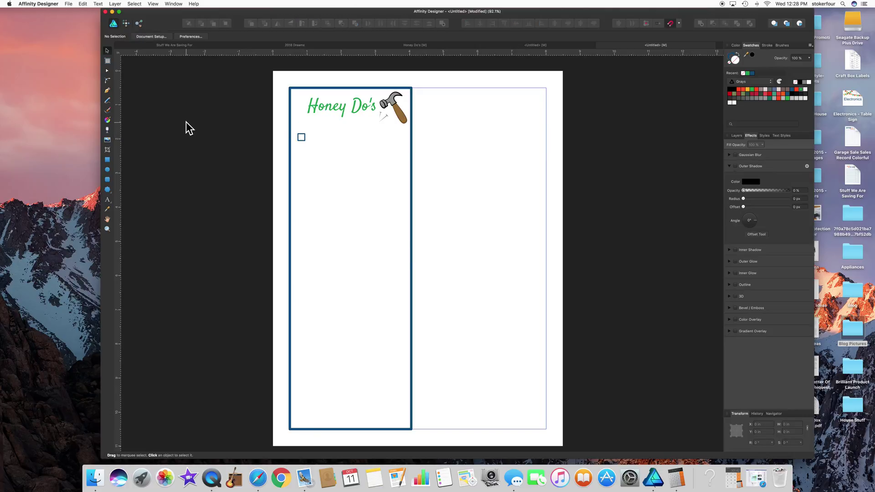
- Draw a horizontal line about 2.69 in long with the Pen tool, beside the checkbox and level with its bottom edge
left_click(107, 91)
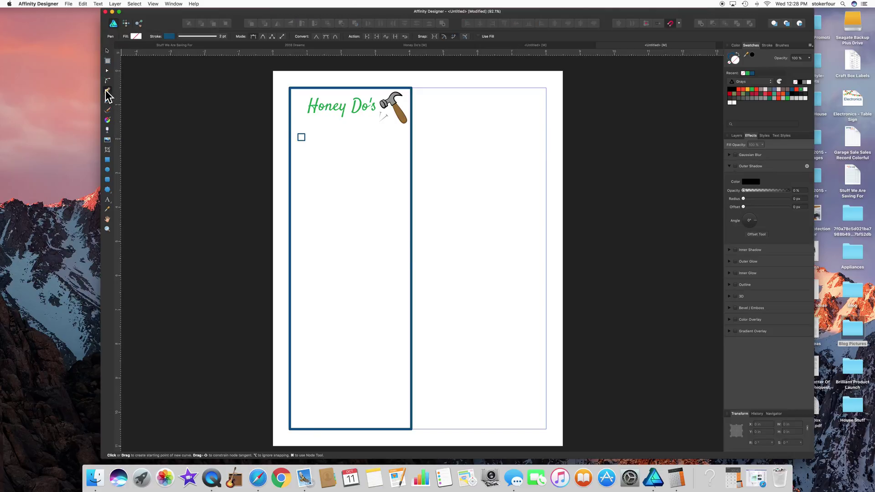
left_click(311, 142)
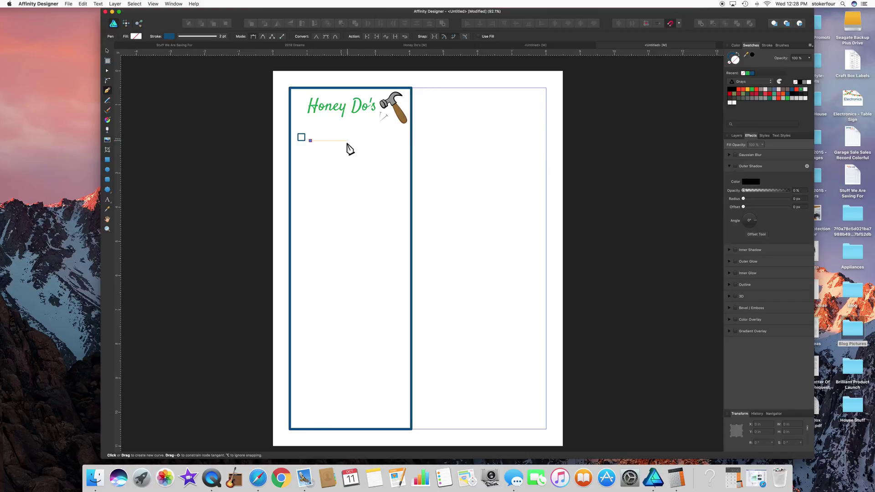
left_click(402, 141)
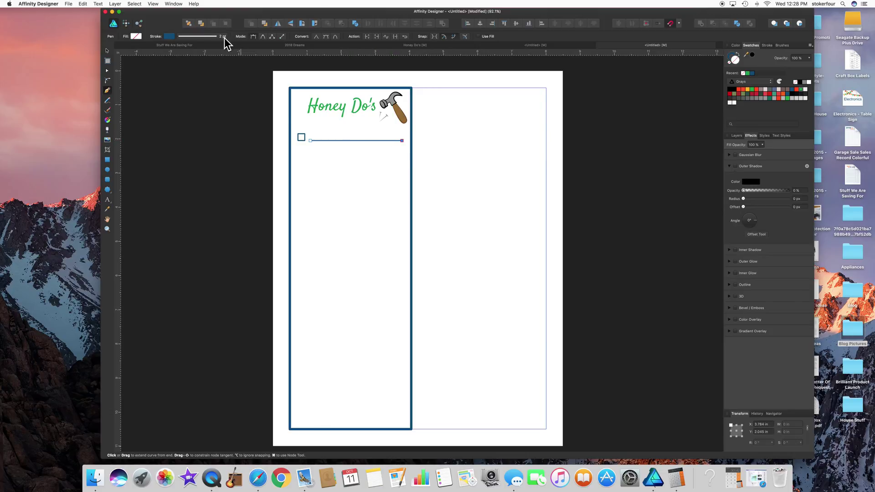
key("v")
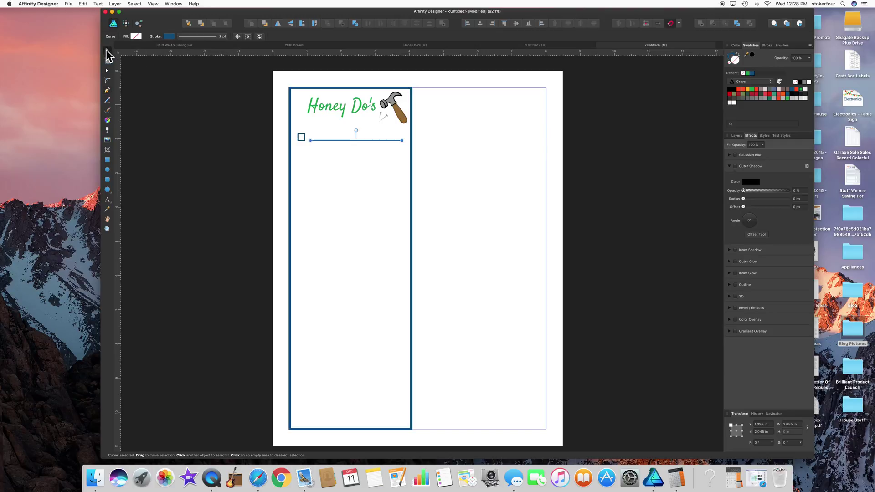
- Group the checkbox with its writing line
left_click(302, 137, "shift")
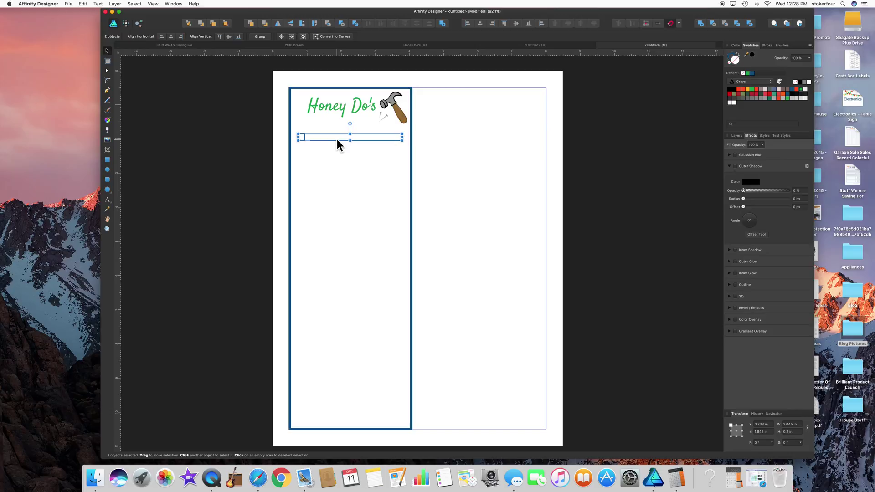
right_click(338, 138)
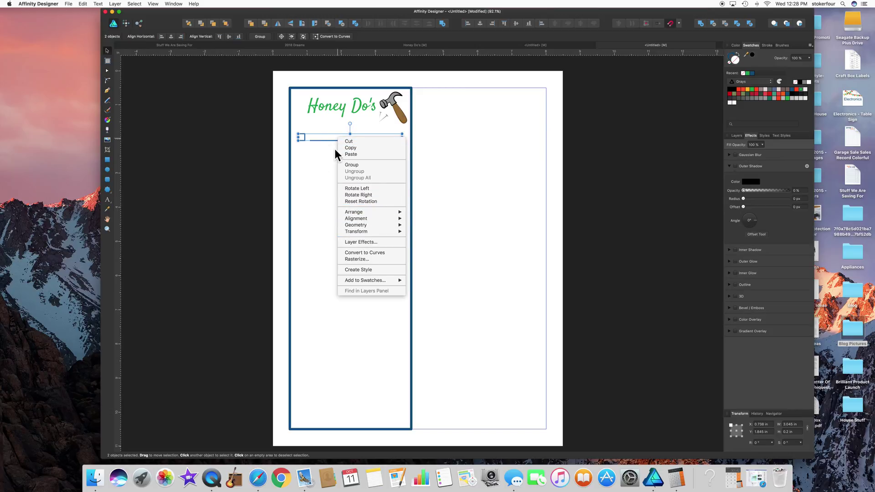
left_click(348, 164)
- Duplicate the checkbox row repeatedly down the column to make seven roughly spaced rows
scroll(348, 163, "down", 1)
scroll(346, 146, "up", 1)
left_click_drag(341, 131, 343, 227)
- Duplicate the block of seven rows directly below it and add single-row copies down to the border's bottom for 18 rows in total
left_click_drag(294, 121, 408, 248)
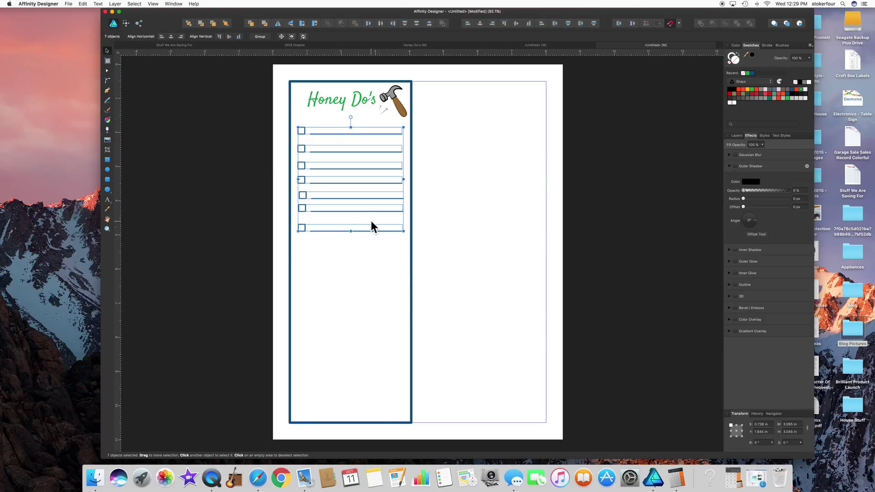
left_click_drag(357, 205, 354, 313)
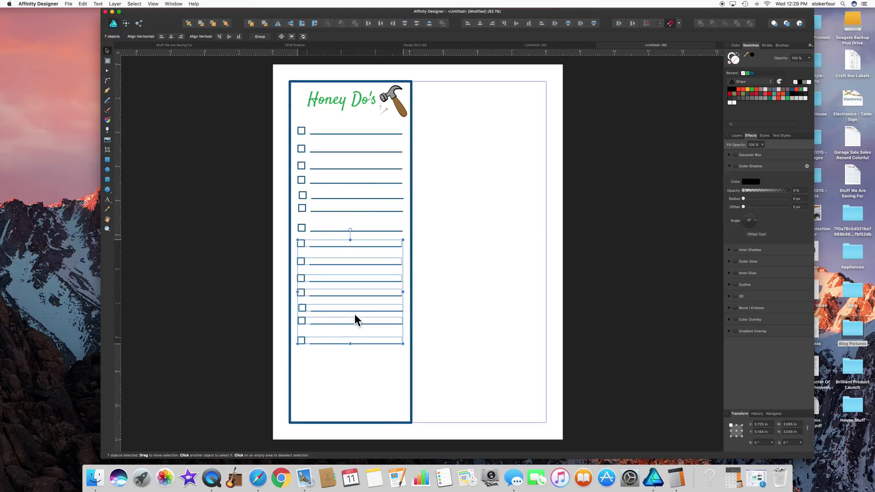
left_click(347, 379)
left_click(330, 343)
left_click_drag(330, 341, 336, 403)
- Left-align all the checklist rows and distribute them evenly in the vertical direction
left_click_drag(293, 119, 404, 411)
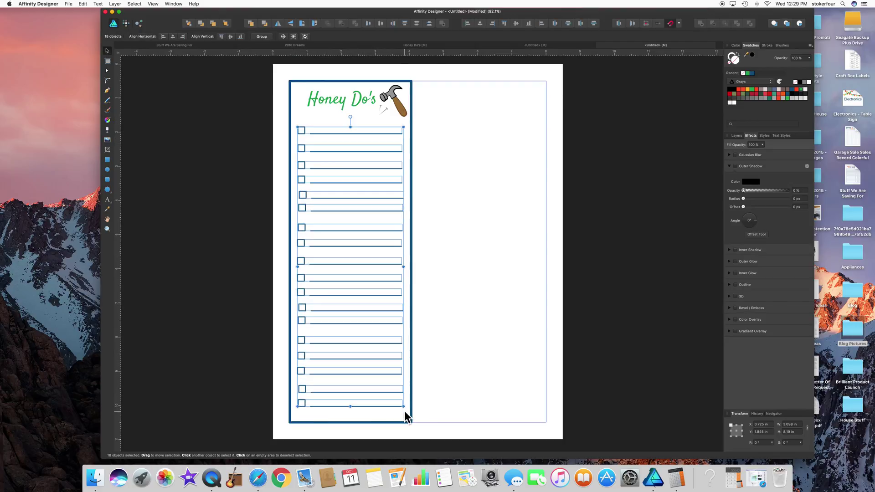
left_click(467, 25)
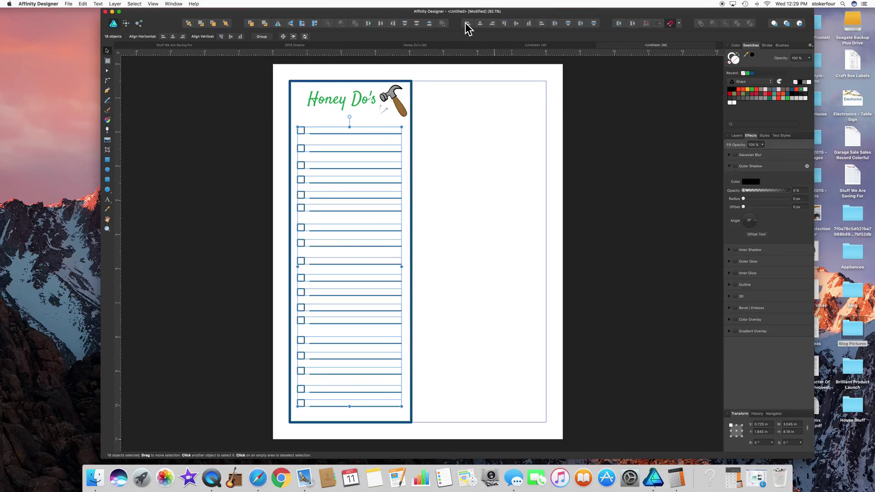
left_click(568, 26)
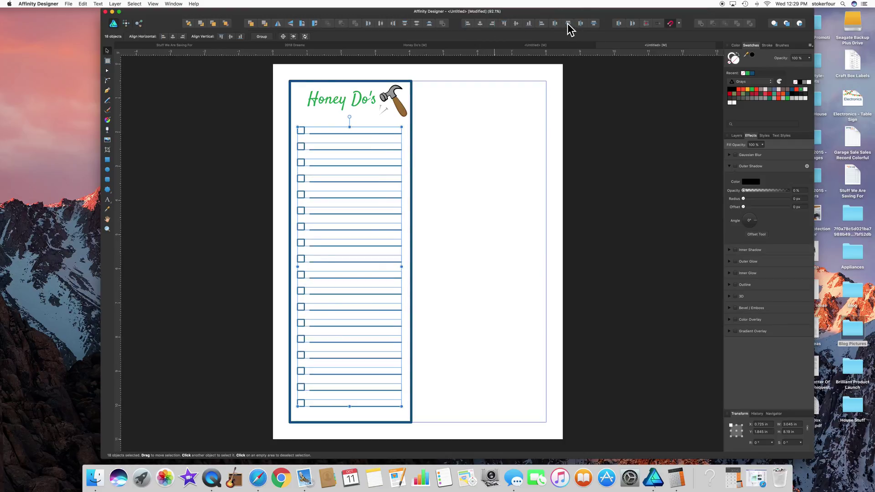
- Group all the evenly spaced checklist rows into one object
right_click(329, 202)
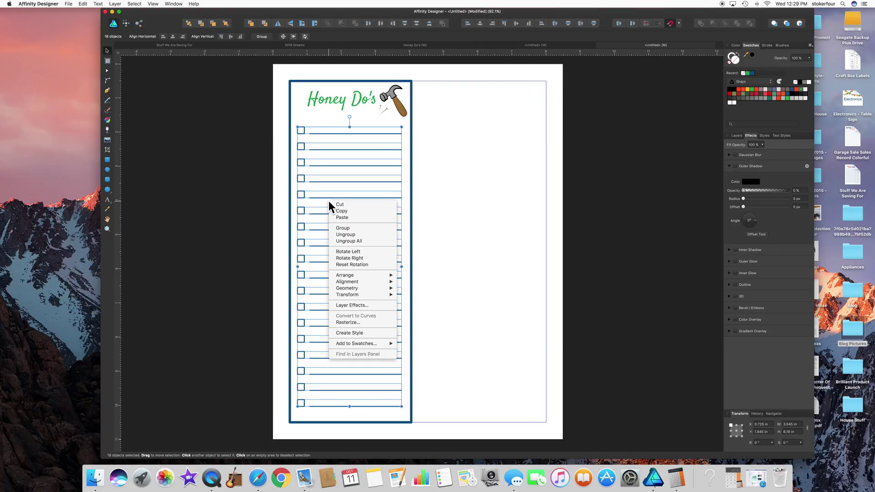
left_click(340, 229)
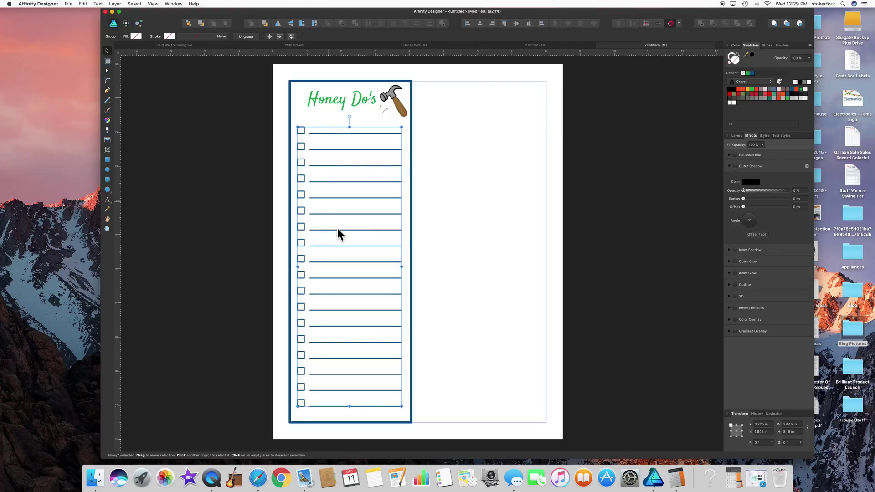
left_click(411, 193)
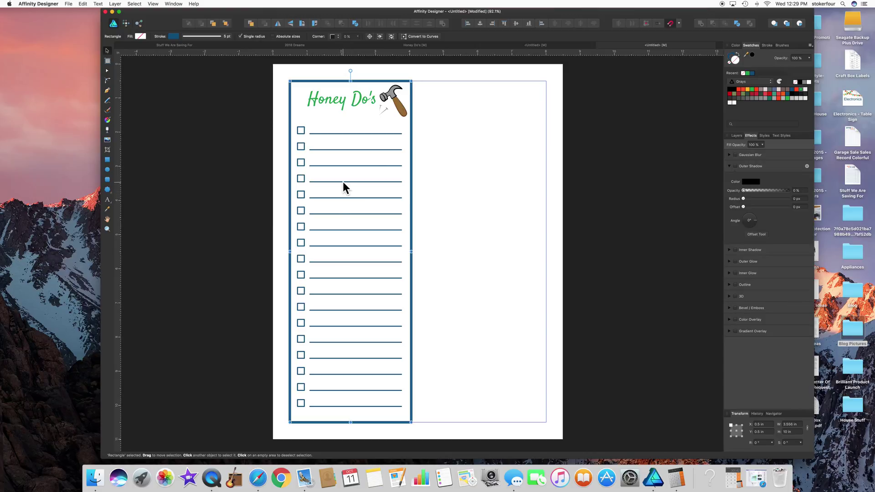
key("Escape")
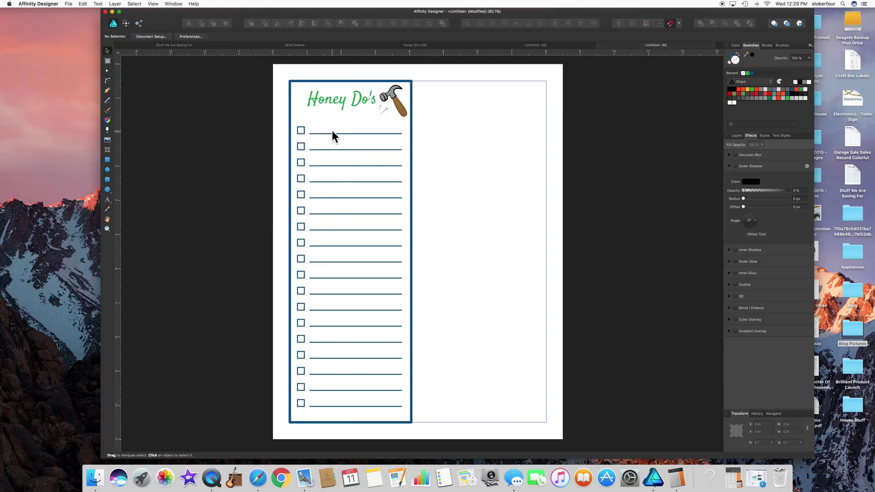
- Centre the grouped checklist rows horizontally within the border and shift them slightly down to leave more space below the heading
left_click(301, 129)
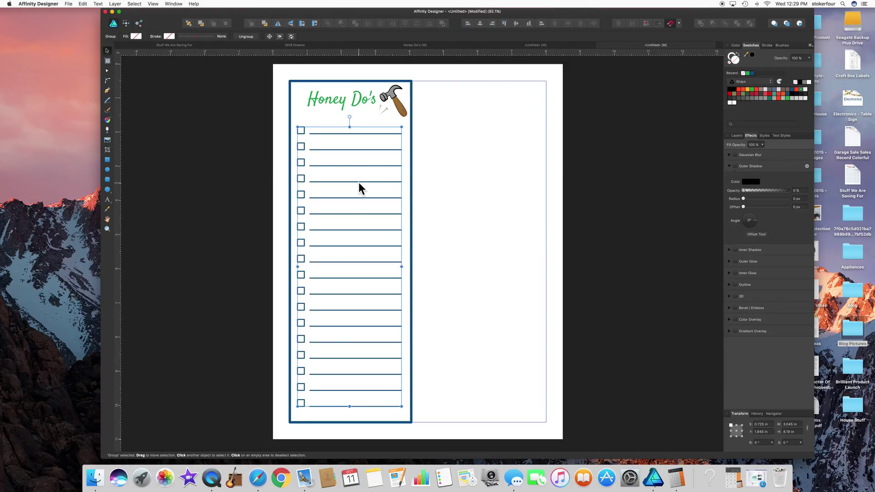
left_click_drag(357, 182, 357, 182)
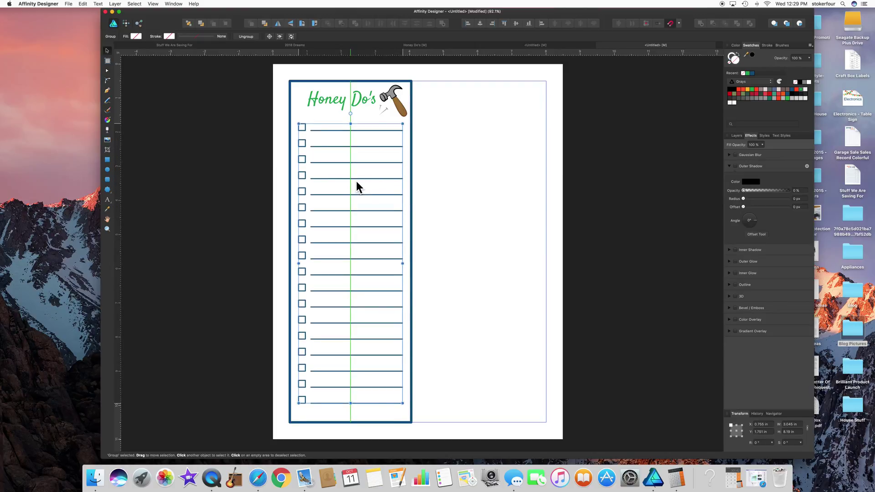
left_click_drag(357, 181, 357, 194)
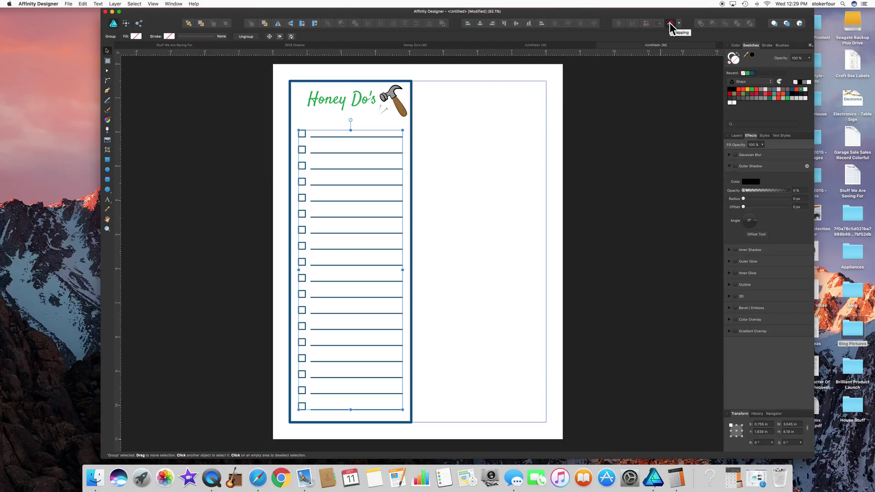
left_click(258, 412)
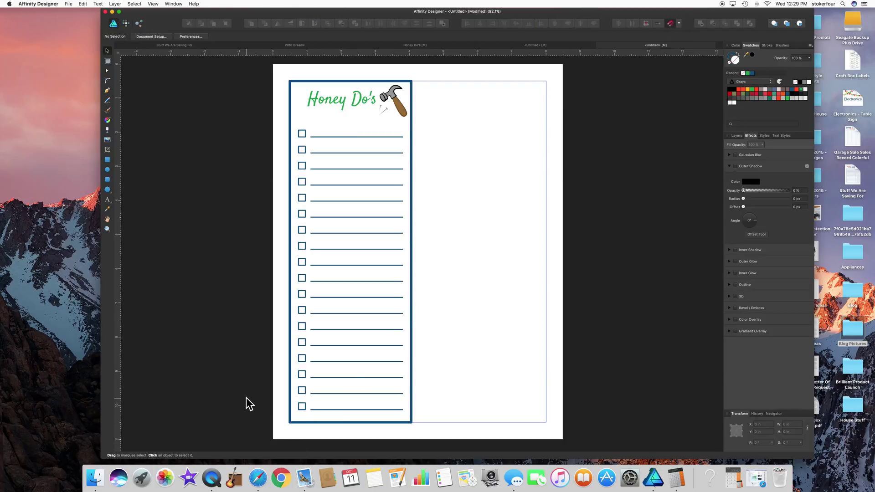
- Add the text "sunshineandrainydays.com" at the bottom of the bordered column
left_click(107, 200)
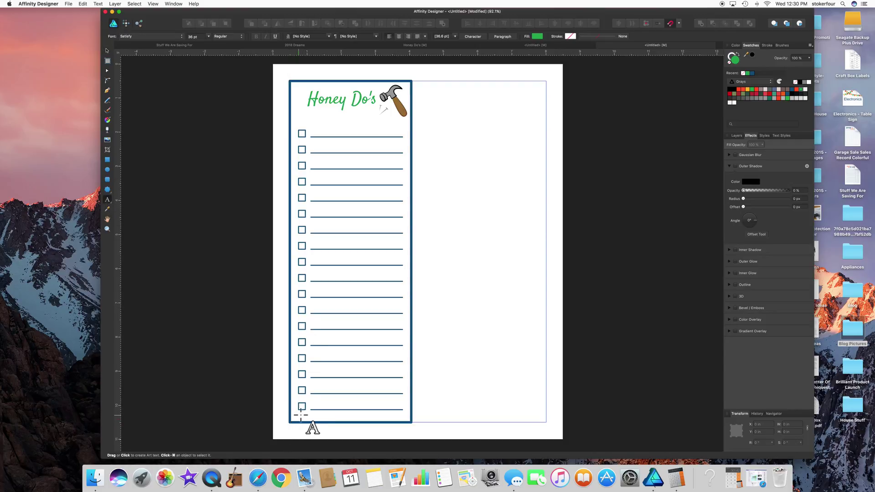
left_click(297, 416)
type("sunshineand")
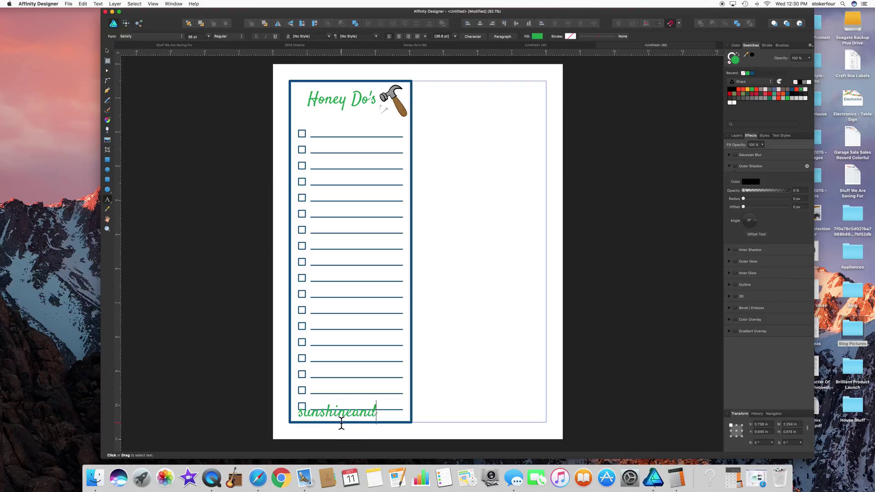
type("rainydays.com")
key("Escape")
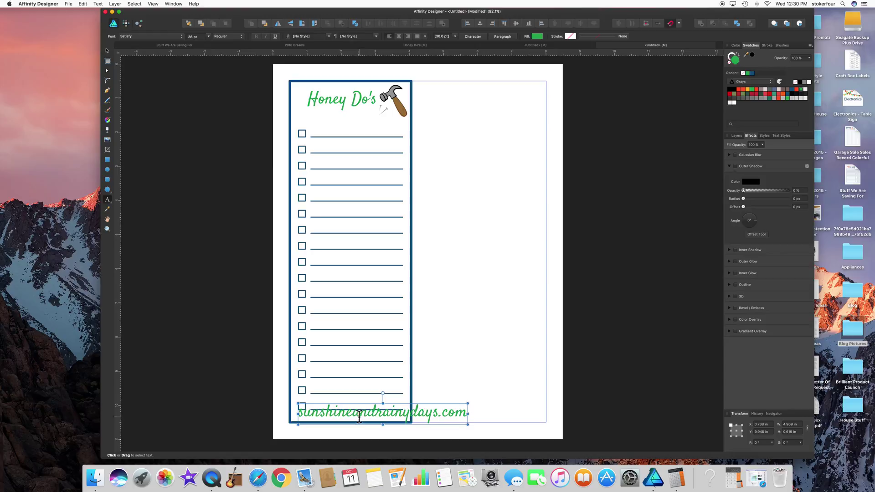
- Set the website text to Courier New at 15 pt
triple_click(360, 416)
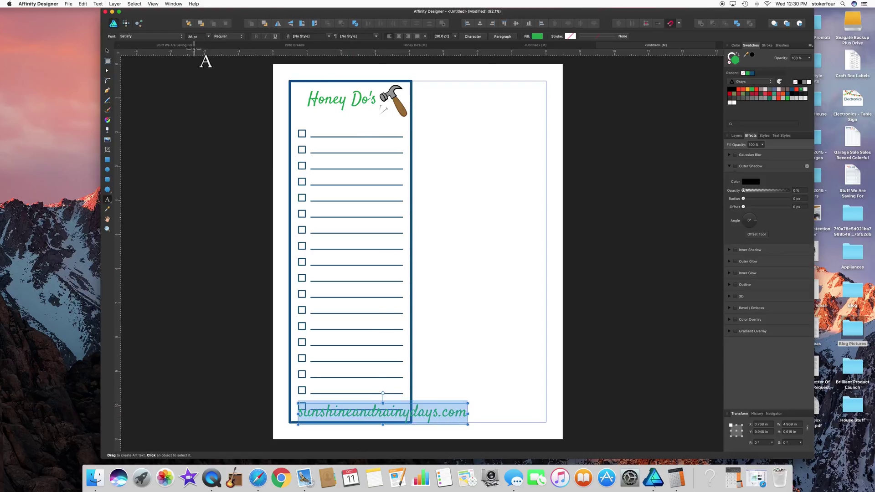
left_click(182, 38)
left_click(177, 43)
left_click(209, 37)
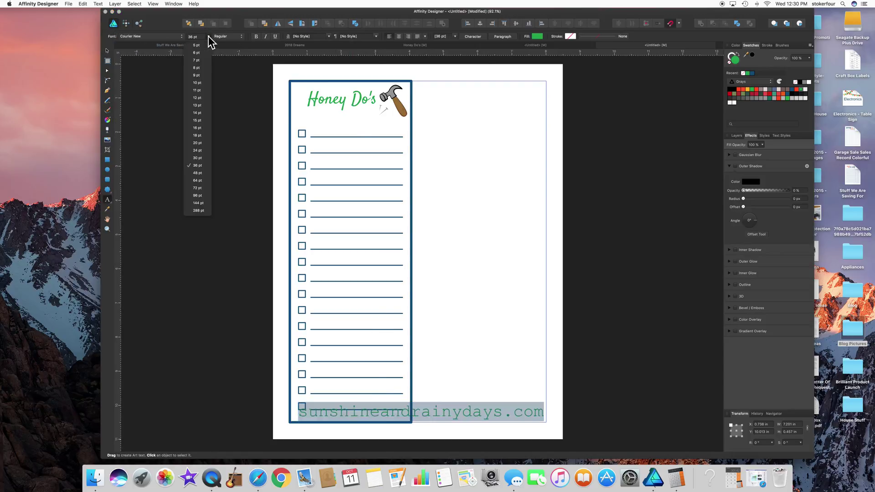
left_click(196, 120)
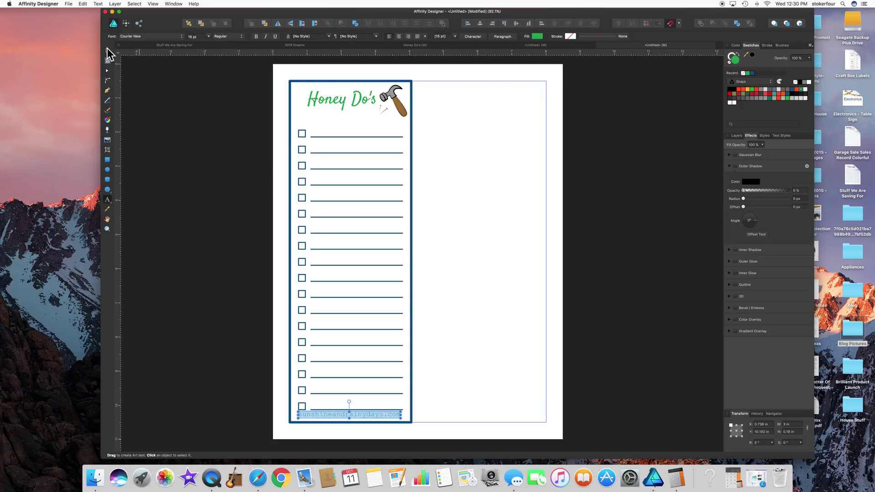
- Centre the website text horizontally in the column, between the last row and the border's bottom edge
left_click(107, 51)
left_click_drag(352, 414, 353, 415)
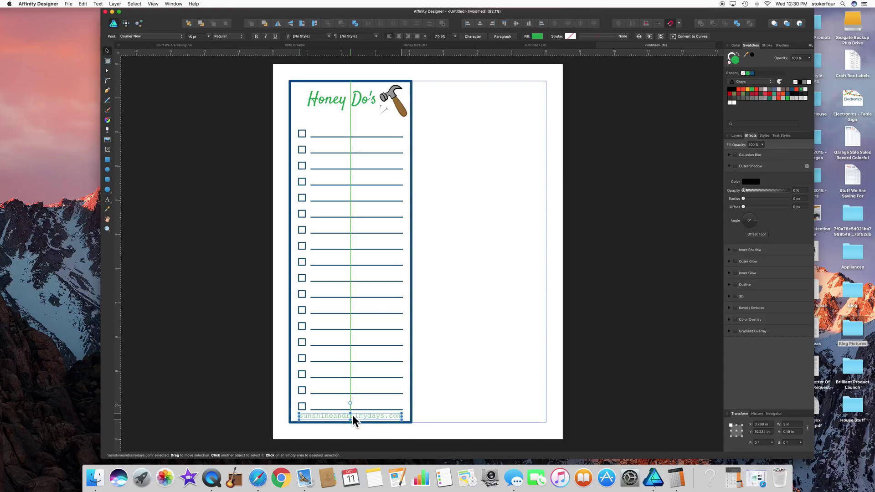
left_click(217, 230)
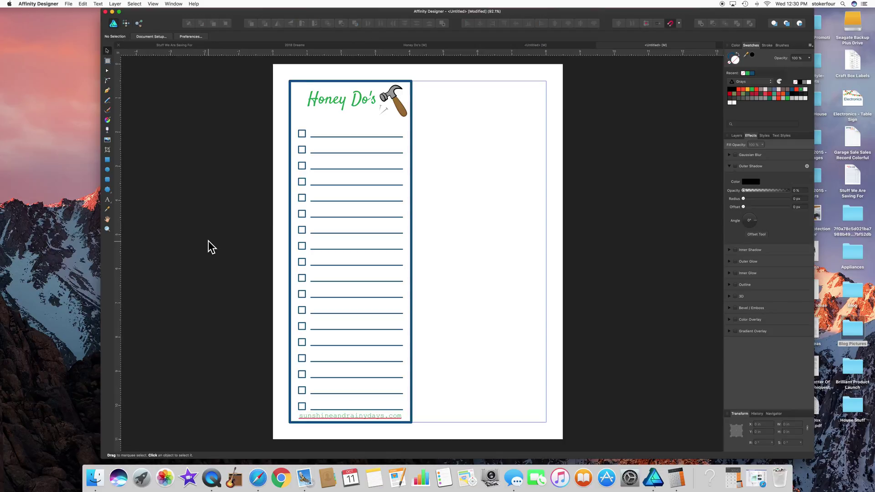
- Duplicate the whole bordered checklist column with its contents horizontally, placing the copy against the page's right margin
left_click_drag(281, 72, 420, 438)
left_click_drag(357, 295, 487, 295)
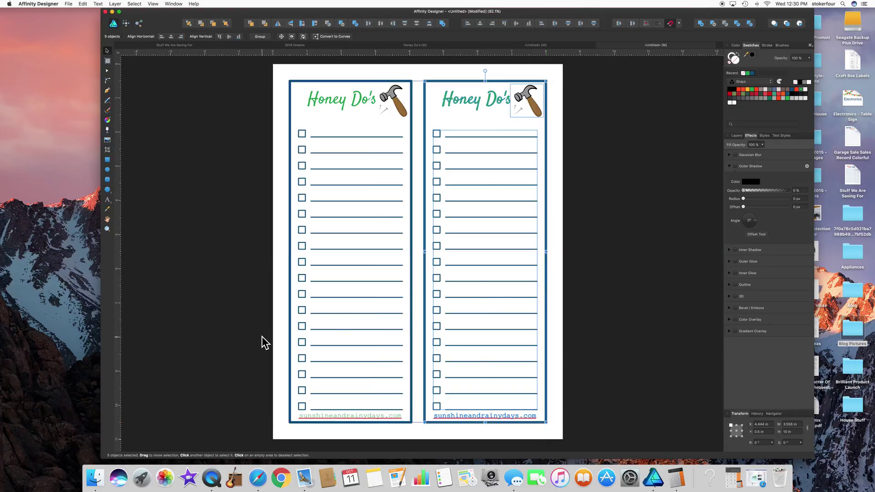
left_click(278, 252)
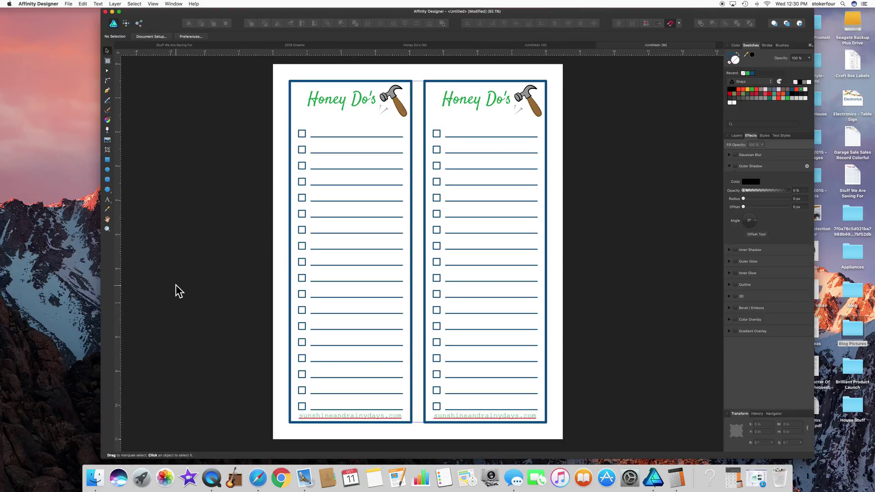
scroll(176, 285, "up", 3)
scroll(176, 285, "down", 2)
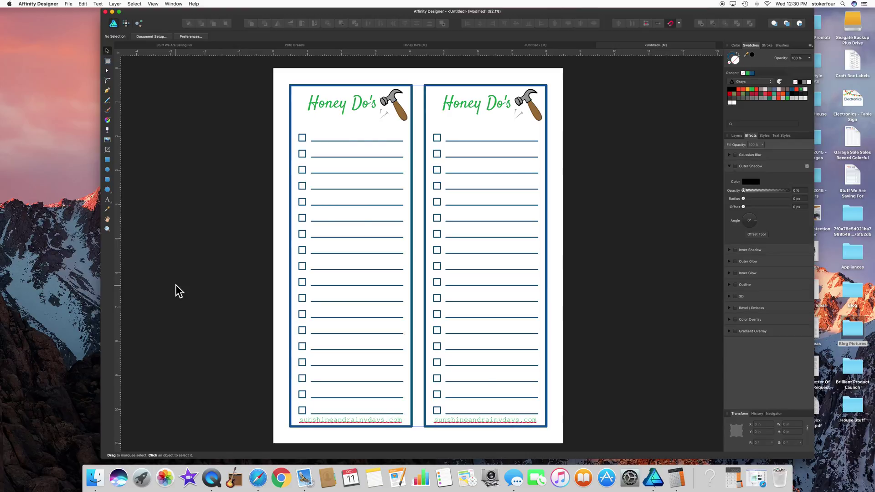
right_click(211, 478)
left_click(67, 76)
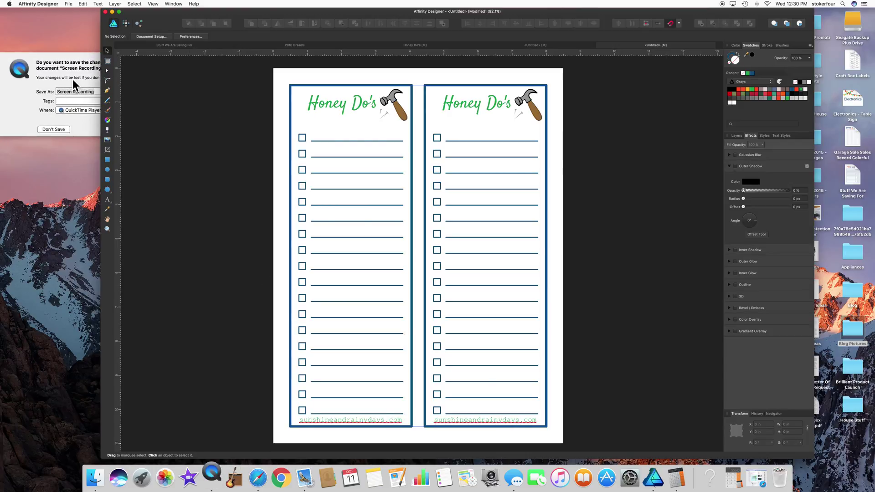
left_click(75, 87)
type("honey do's 2")
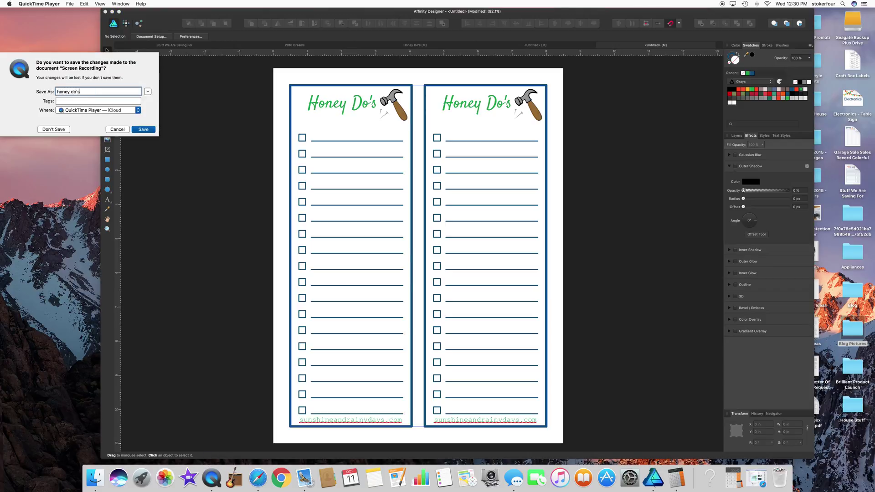